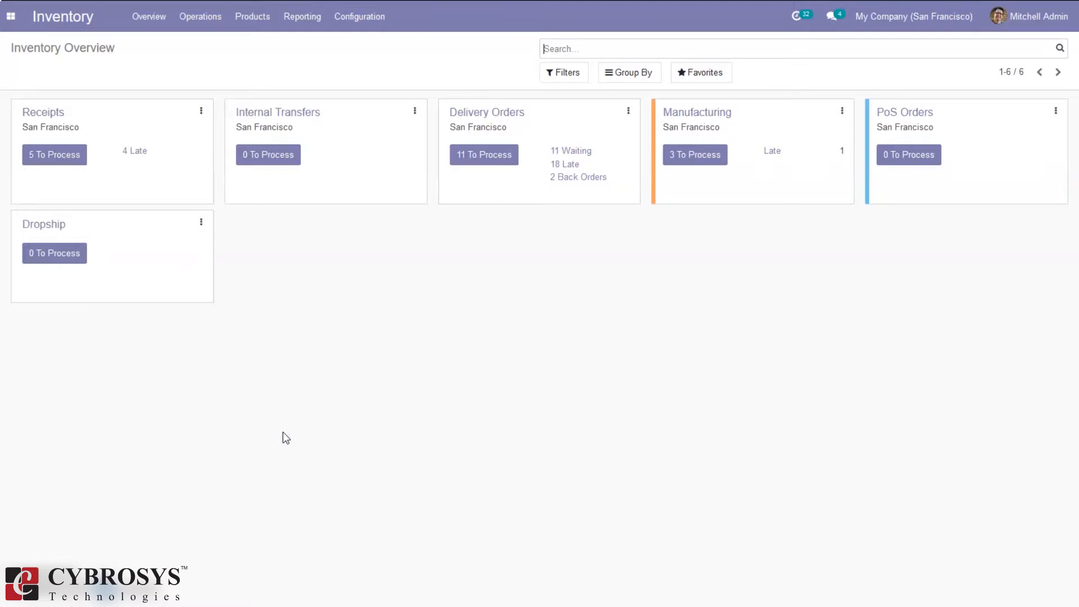
# Open the Inventory settings and review the options down to the Warehouse section with Storage Locations and Multi-Step Routes
pyautogui.click(10, 16)
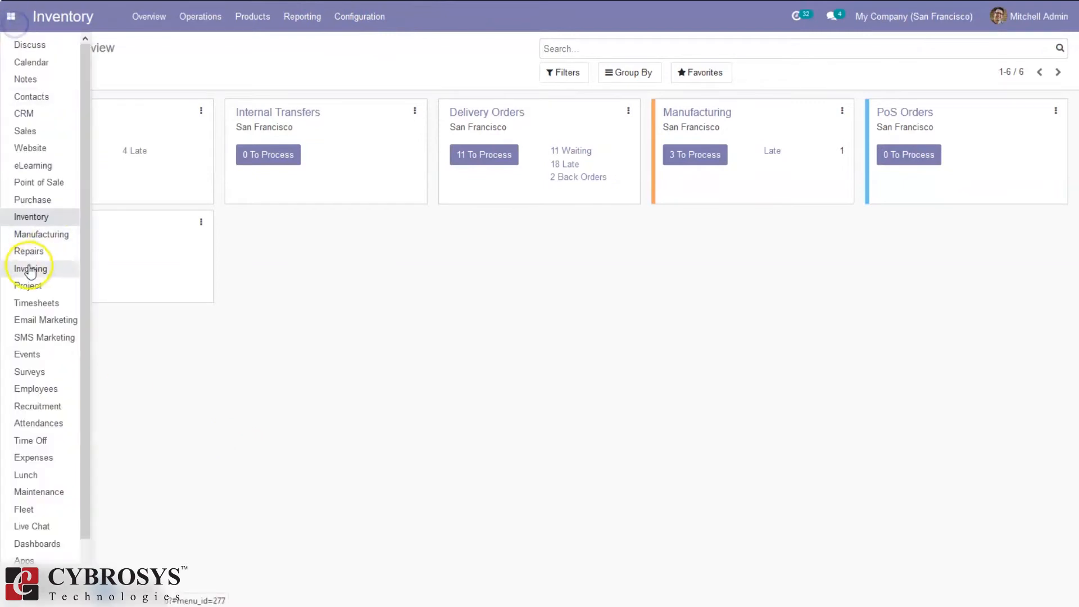
pyautogui.click(34, 217)
pyautogui.click(372, 16)
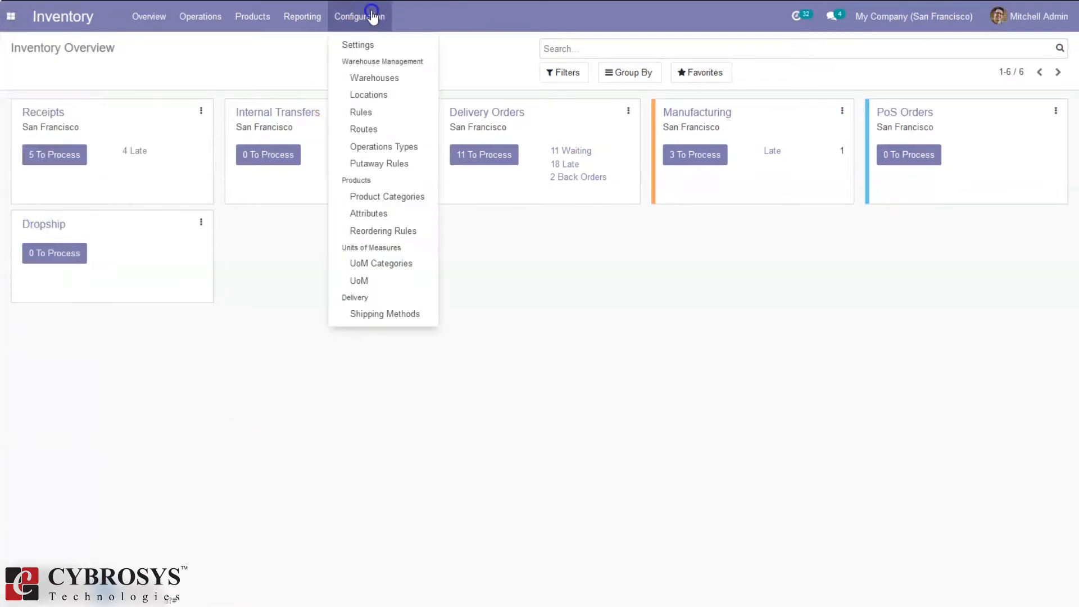
pyautogui.click(370, 49)
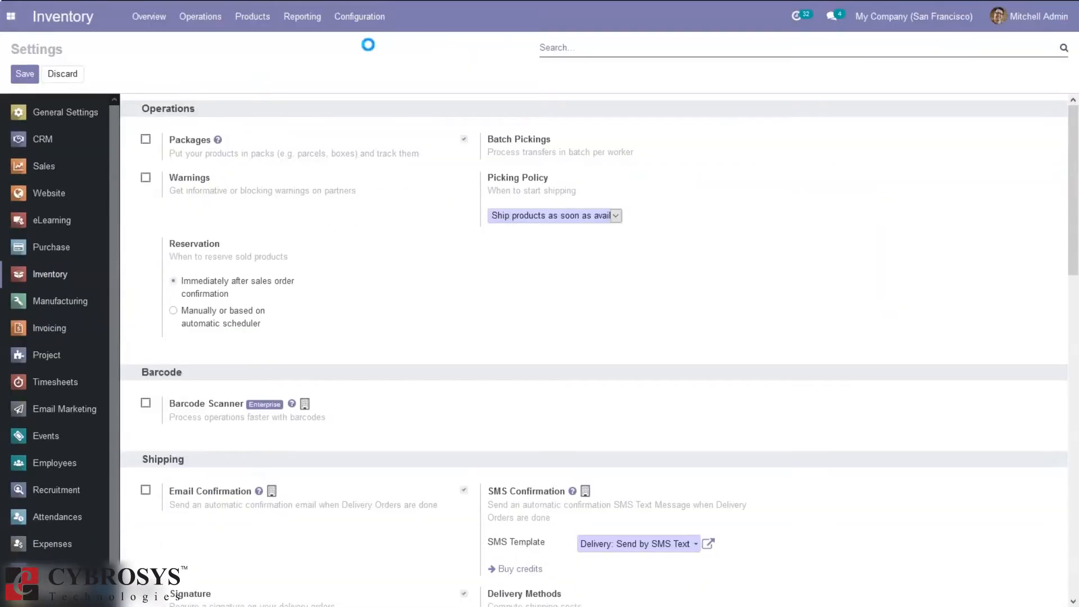
pyautogui.scroll(-7, 594, 348)
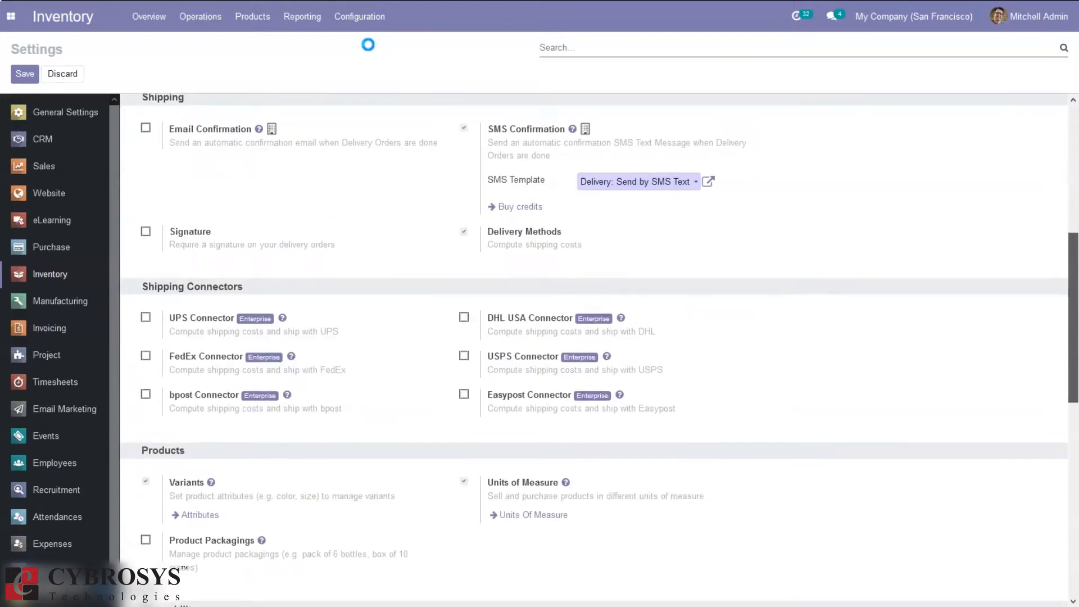
pyautogui.scroll(-1, 594, 349)
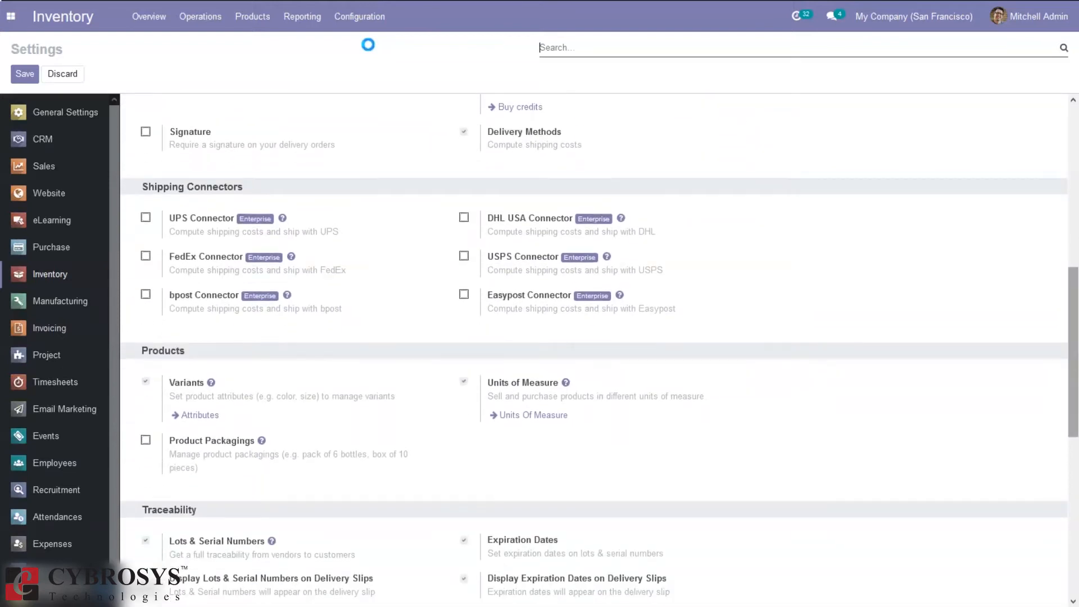
pyautogui.scroll(-7, 594, 349)
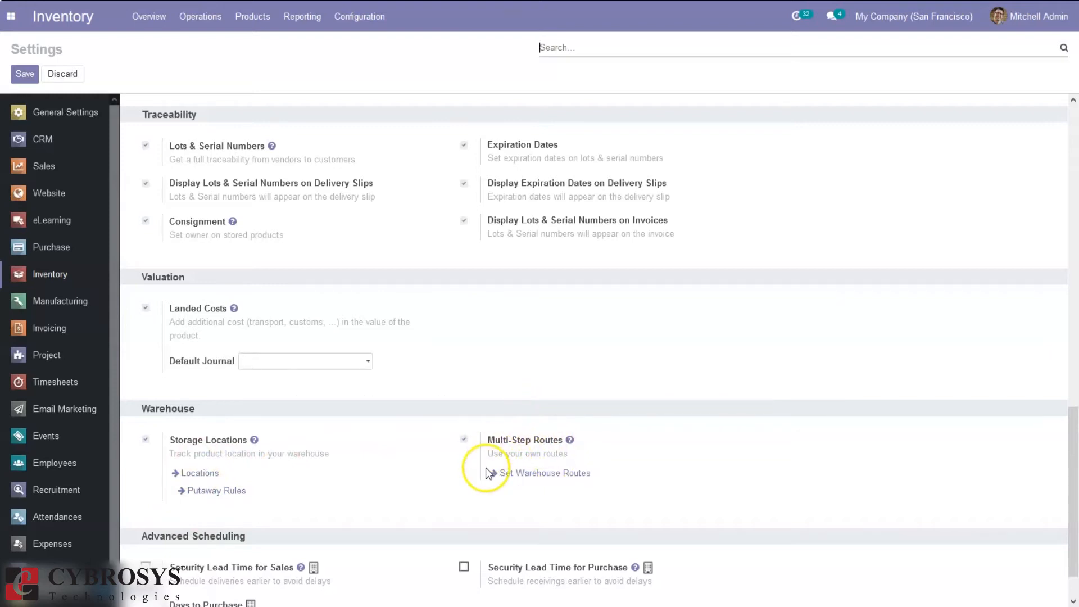
pyautogui.moveTo(514, 475)
pyautogui.moveTo(1067, 450); pyautogui.dragTo(1075, 138)
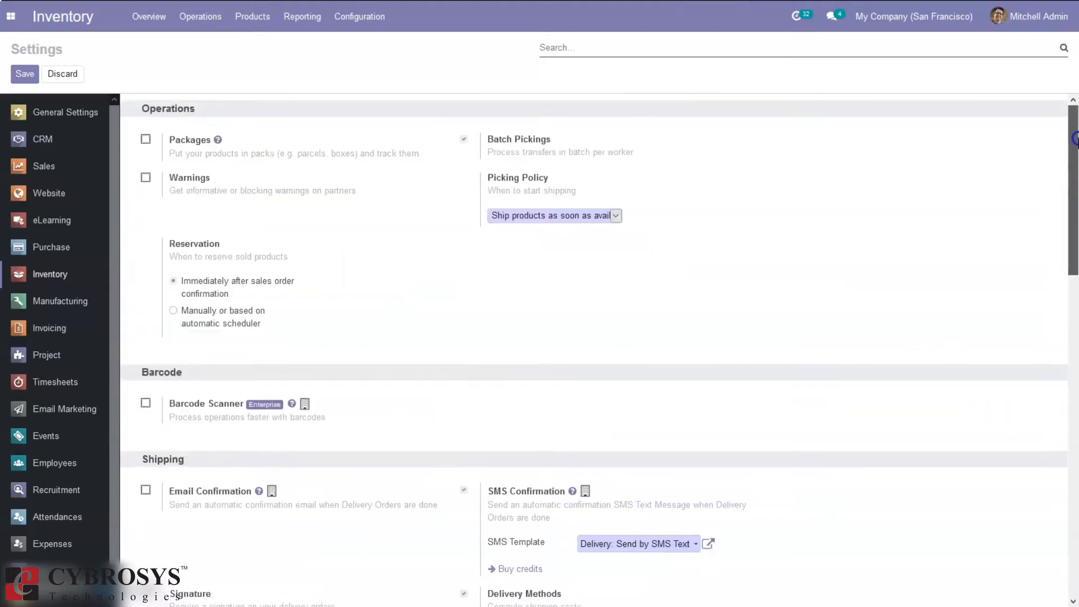
# Open the San Francisco warehouse in edit mode to examine its incoming and outgoing shipment options, and return to the warehouse list
pyautogui.click(379, 19)
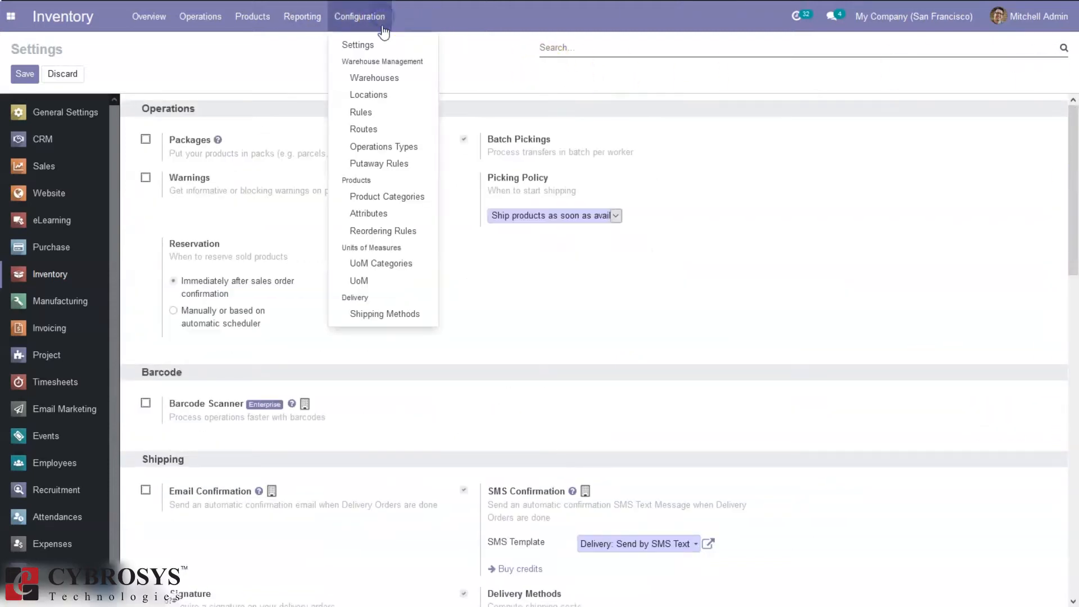
pyautogui.click(377, 80)
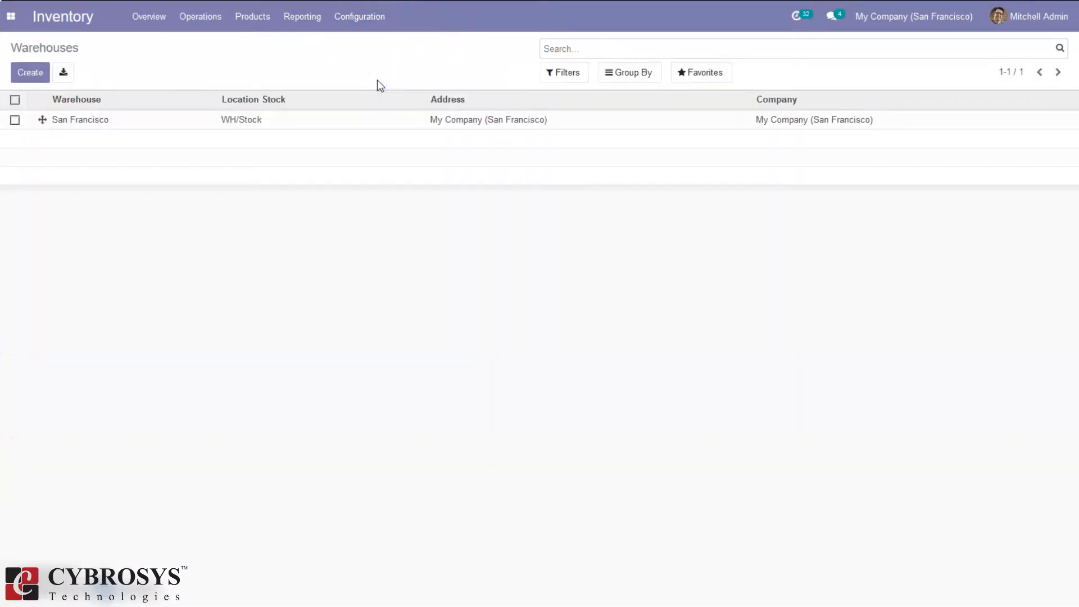
pyautogui.click(80, 119)
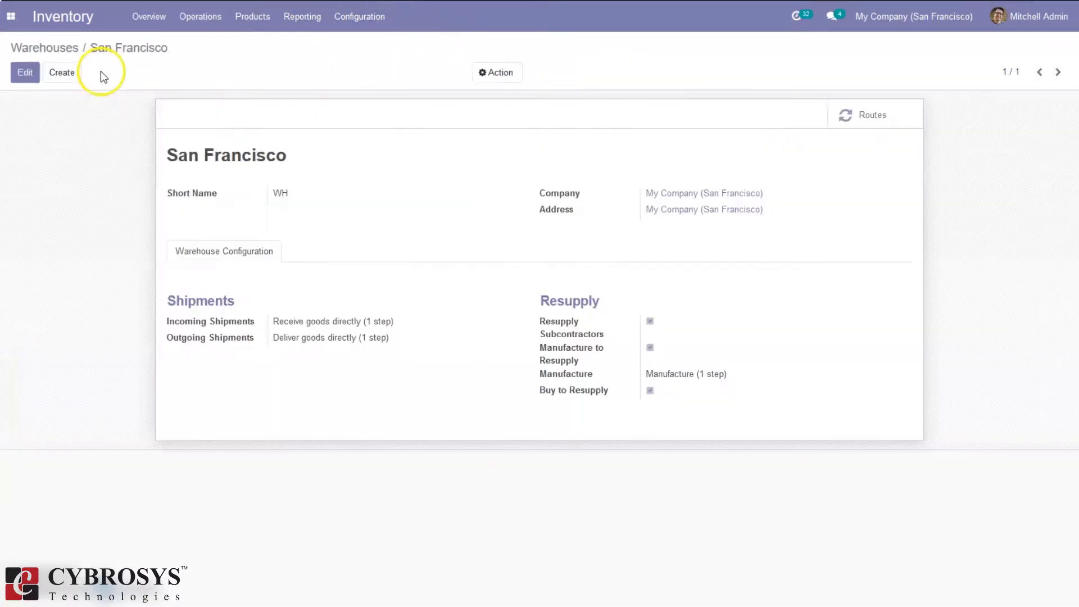
pyautogui.click(25, 72)
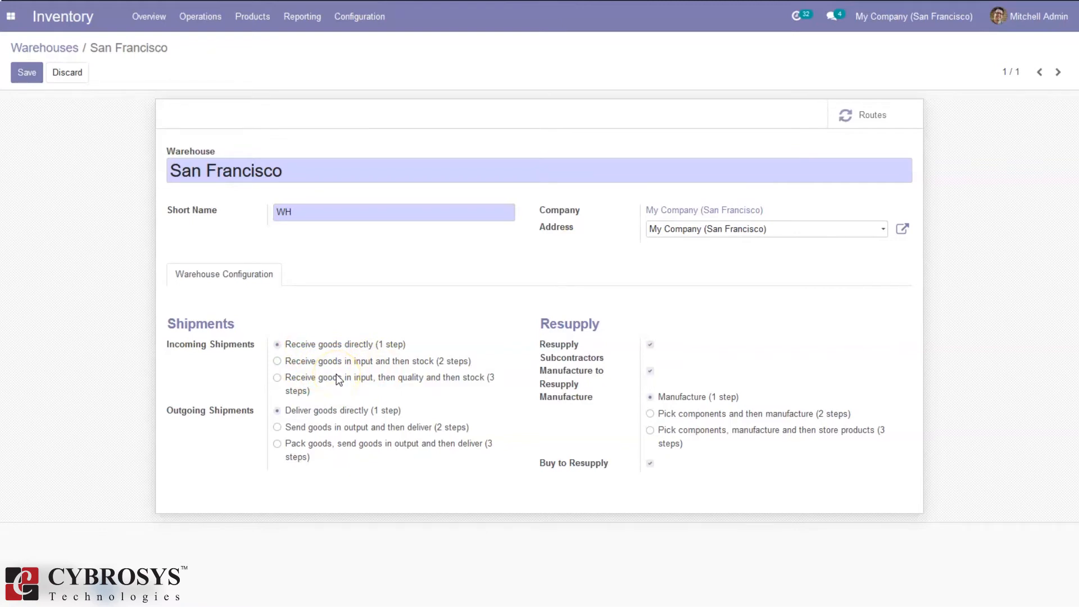
pyautogui.click(49, 48)
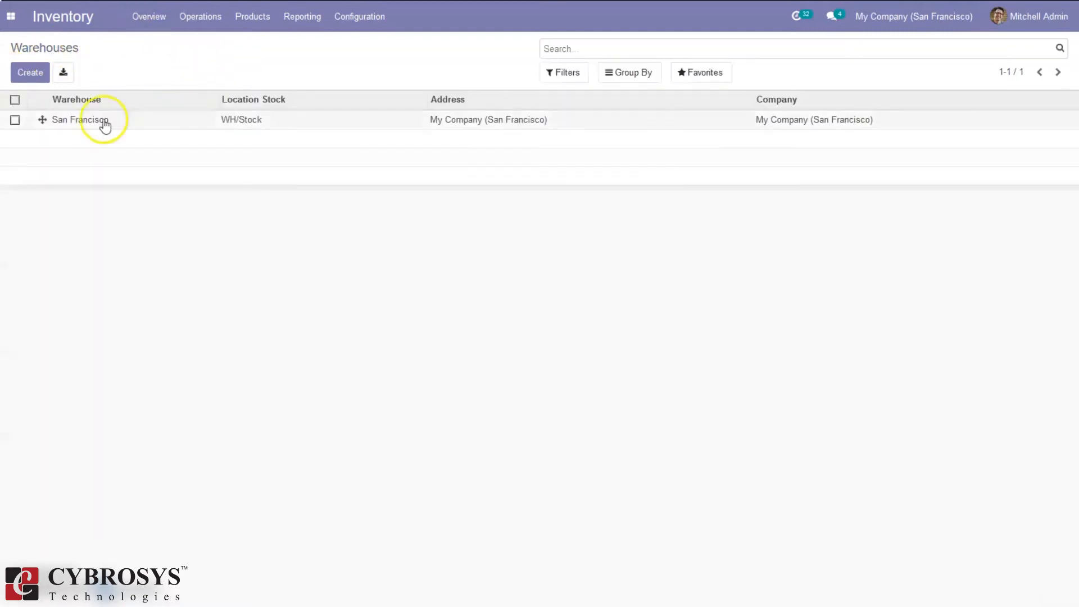
# View the list of internal locations and the list of configured routes
pyautogui.click(358, 22)
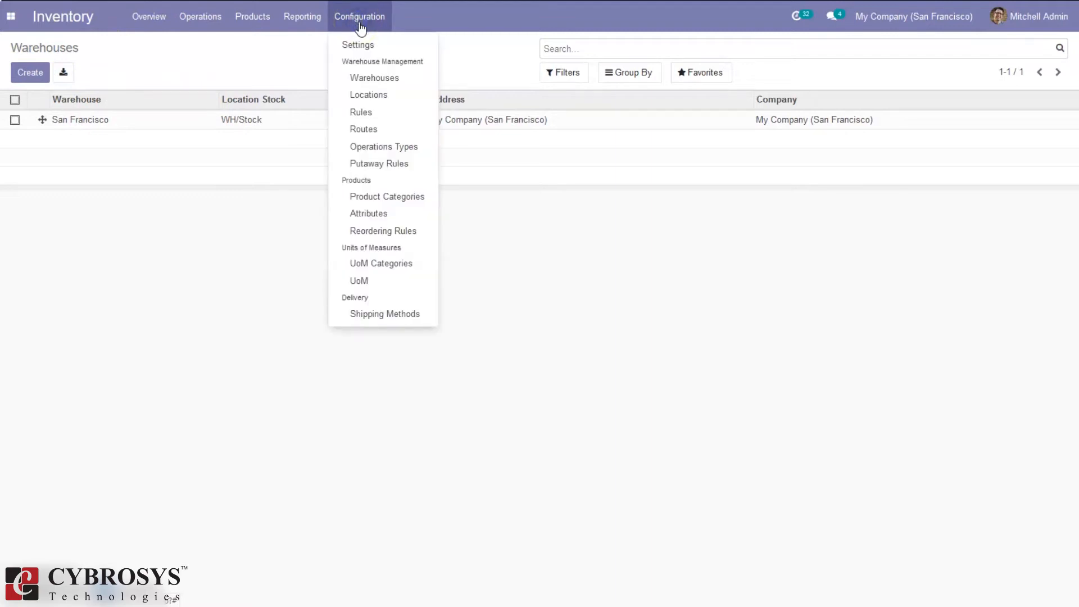
pyautogui.click(370, 98)
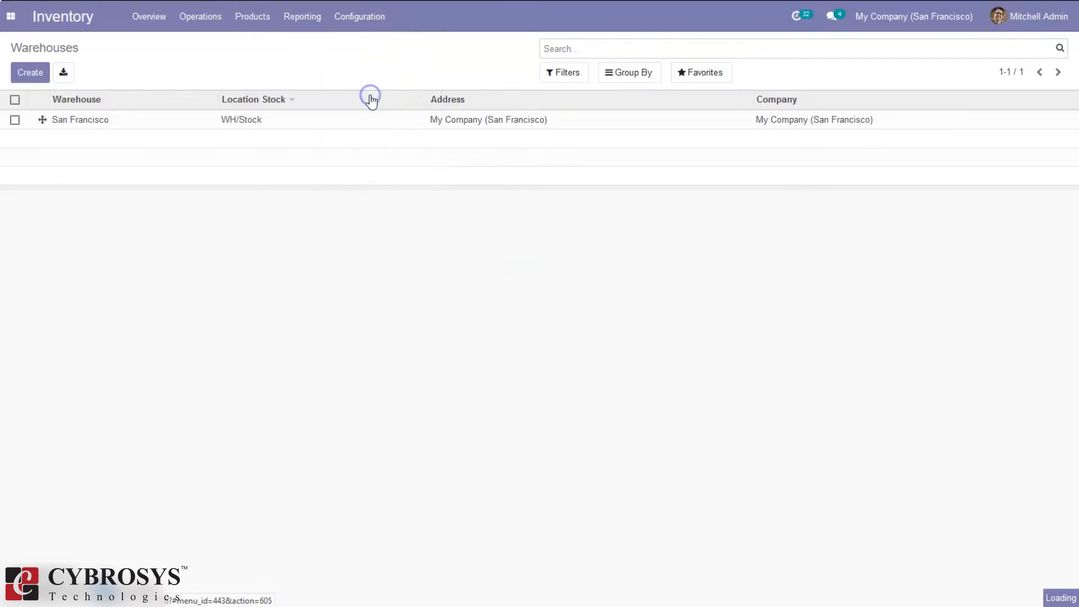
pyautogui.click(361, 27)
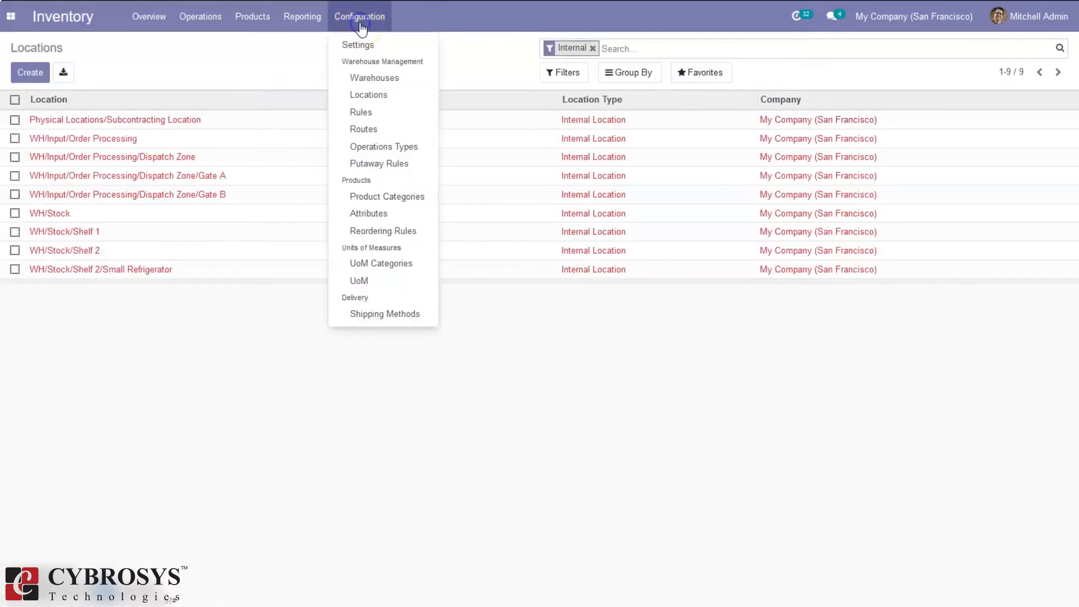
pyautogui.click(371, 129)
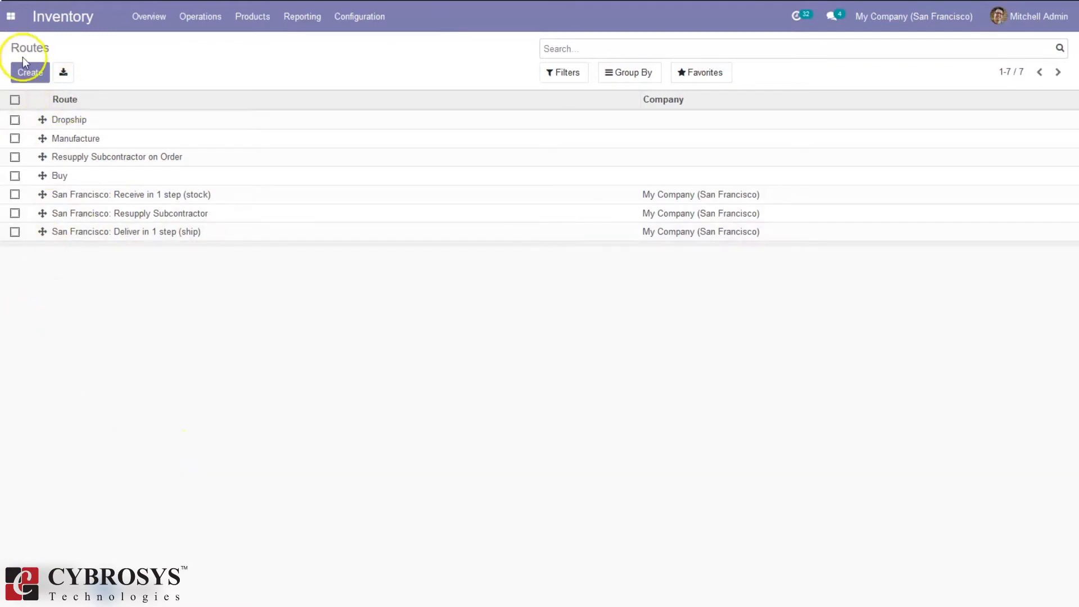
# View the list of configured warehouse rules with their source and destination locations
pyautogui.click(362, 16)
pyautogui.click(325, 26)
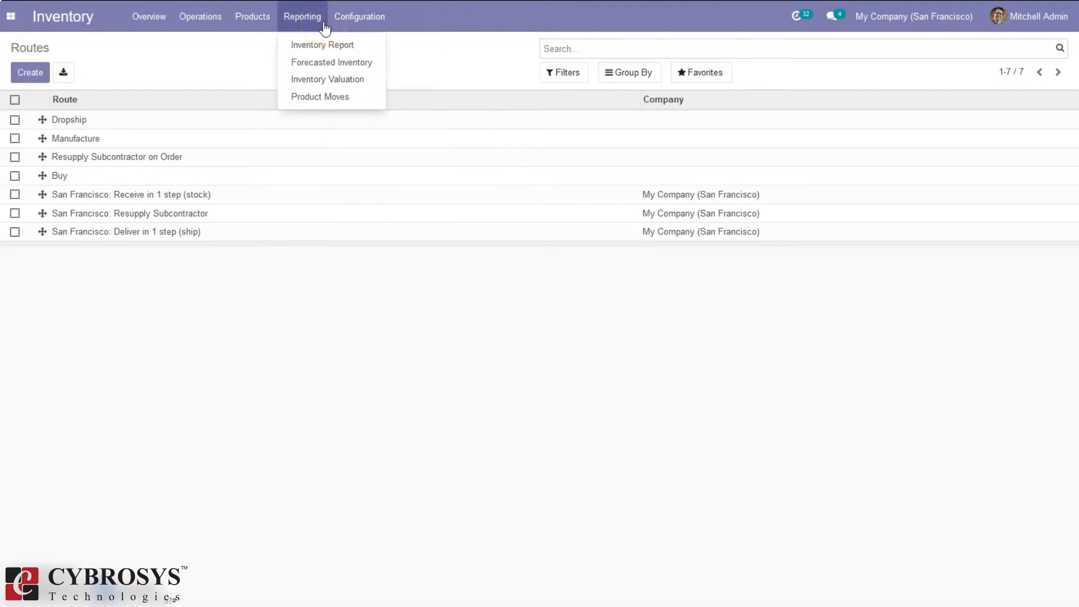
pyautogui.click(340, 24)
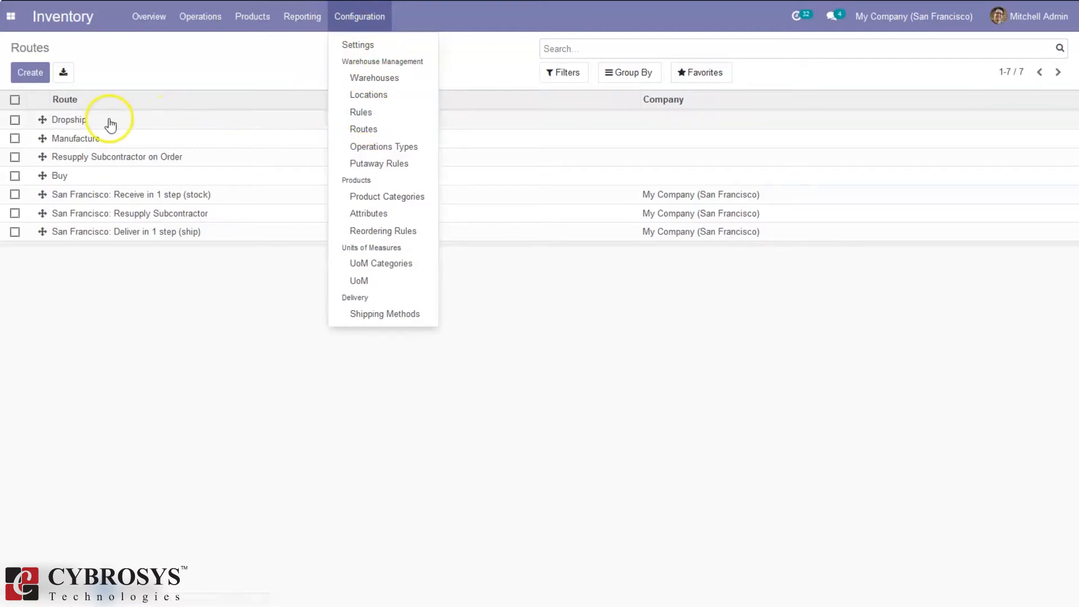
pyautogui.click(371, 115)
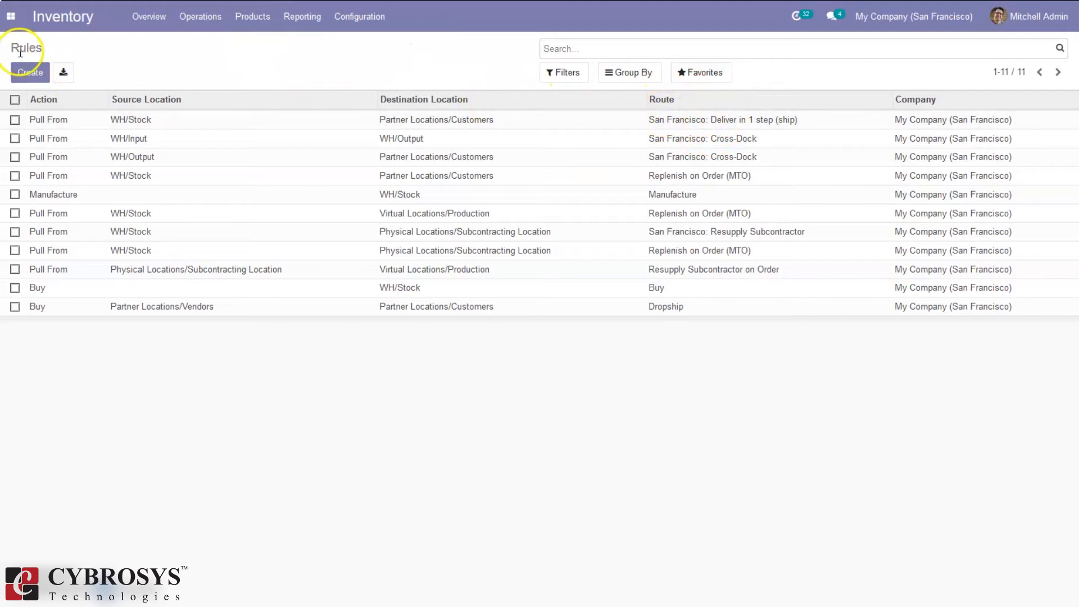
# Start a new location and name it Dark Room
pyautogui.click(368, 18)
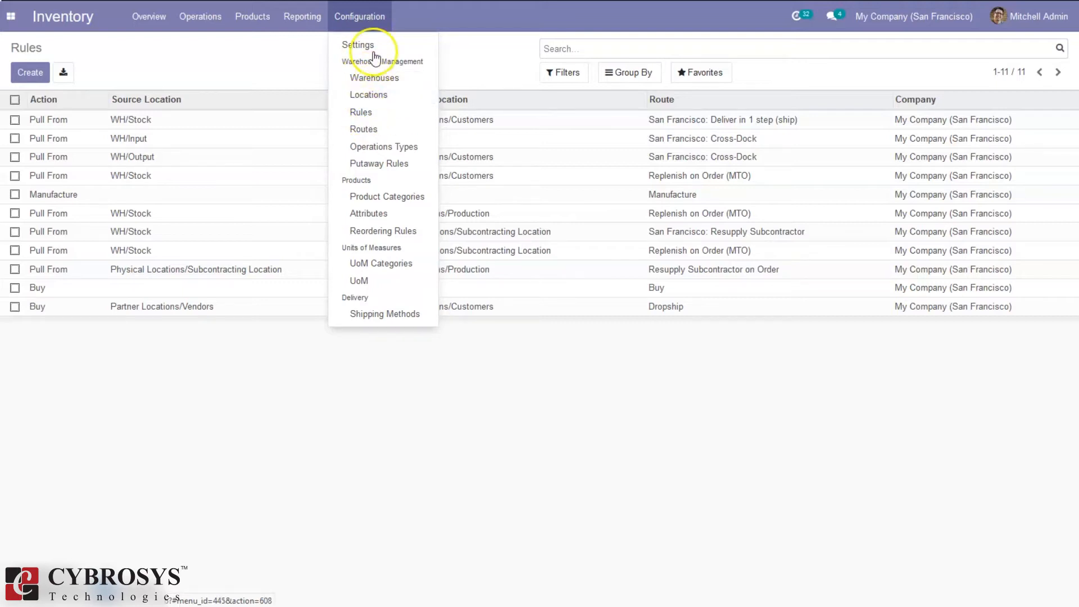
pyautogui.click(373, 91)
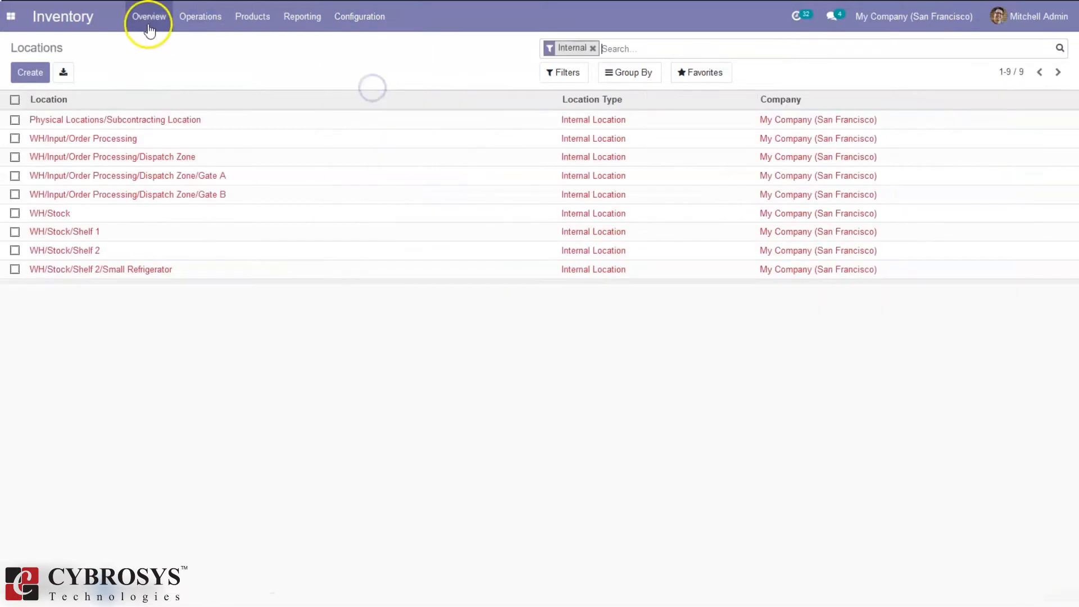
pyautogui.click(30, 72)
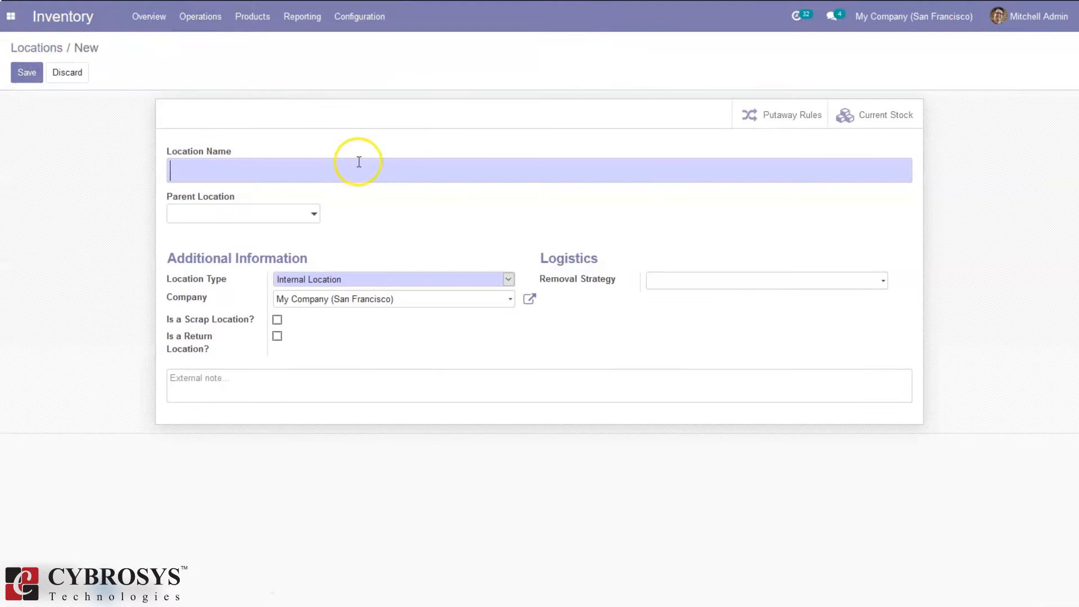
pyautogui.write('DArk')
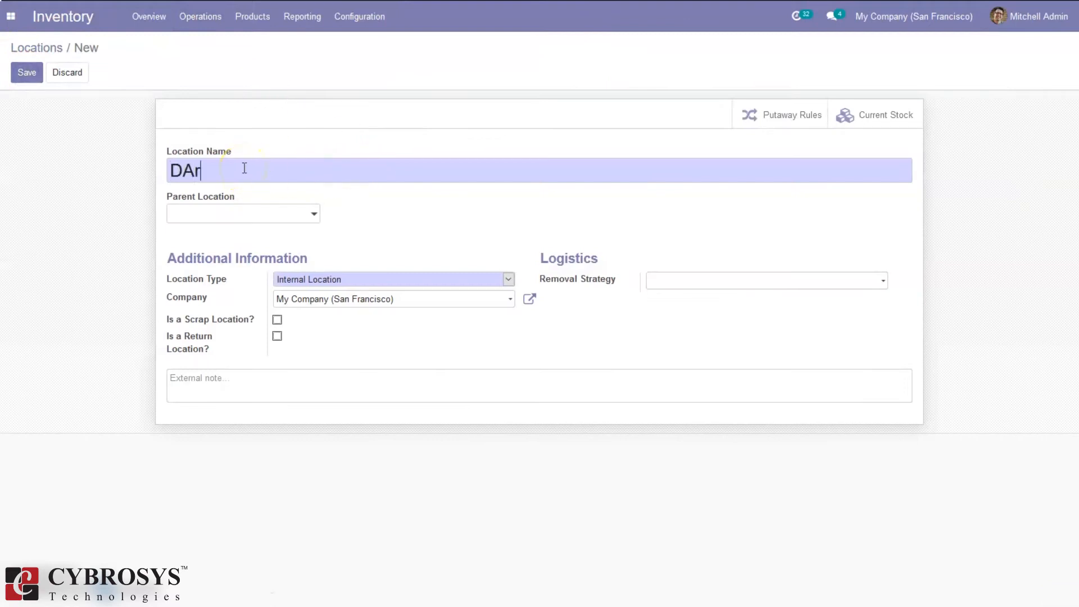
pyautogui.press('BackSpace')
pyautogui.press('BackSpace')
pyautogui.press('BackSpace')
pyautogui.write('ark Room')
# Set the location's parent to WH/Stock and its type to Internal Location, save it and return to the locations list
pyautogui.click(191, 214)
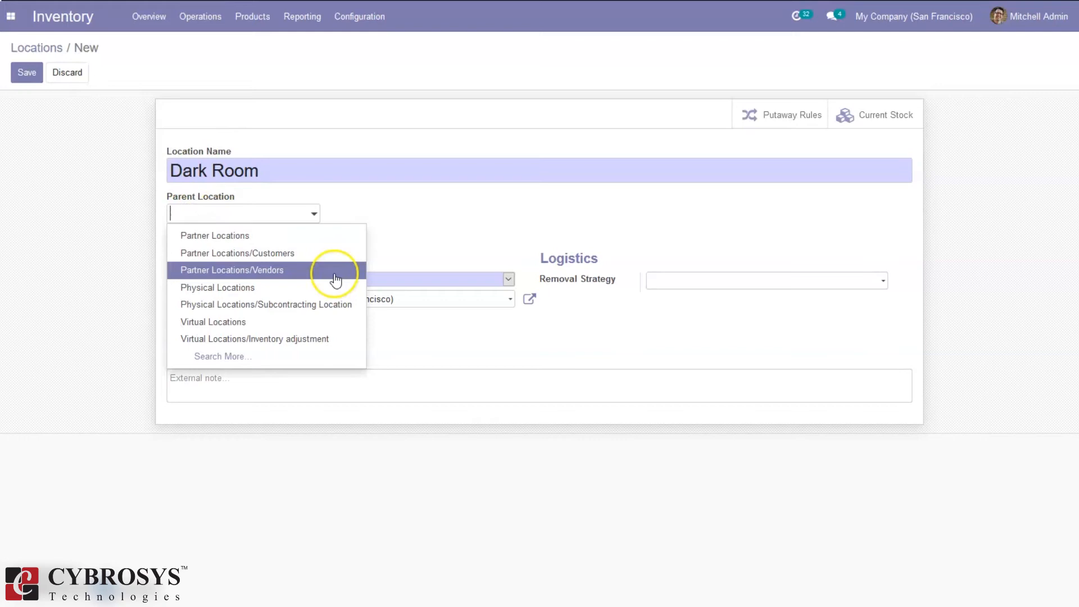
pyautogui.write('Wh')
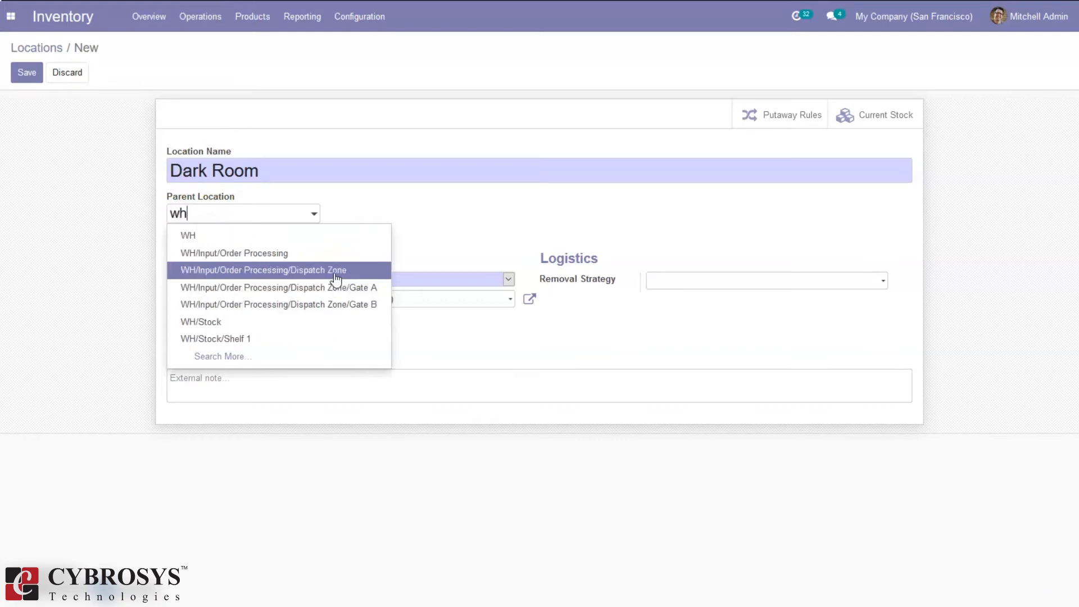
pyautogui.click(213, 326)
pyautogui.moveTo(212, 322)
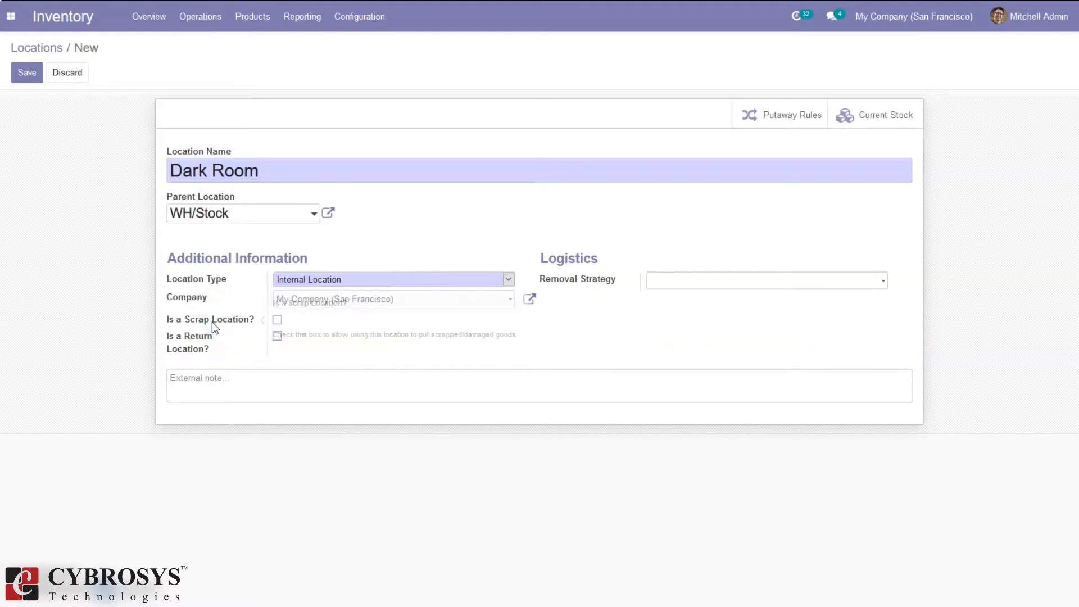
pyautogui.click(285, 279)
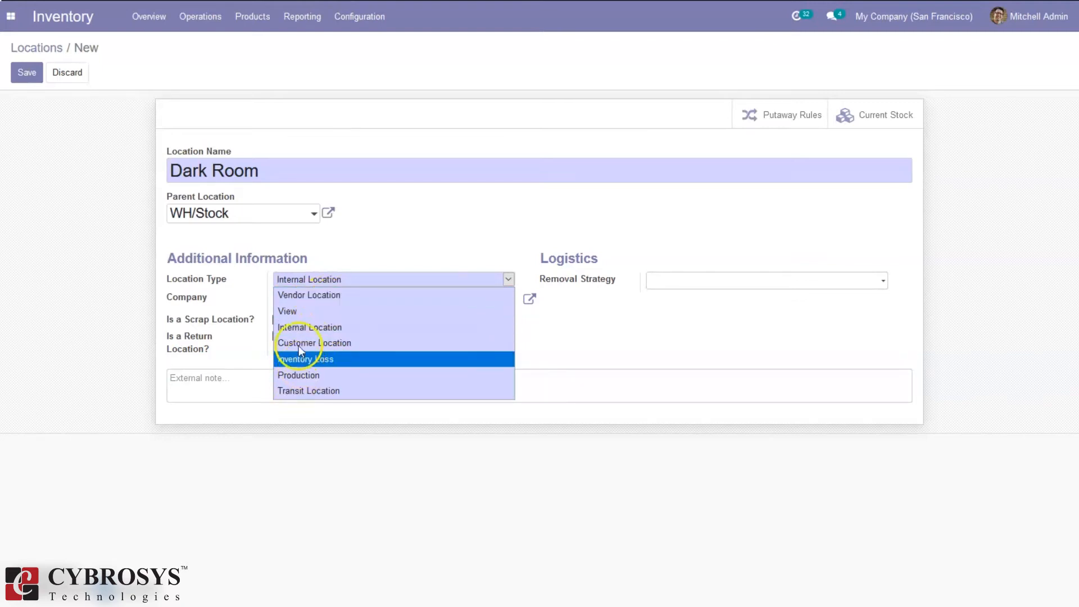
pyautogui.click(303, 330)
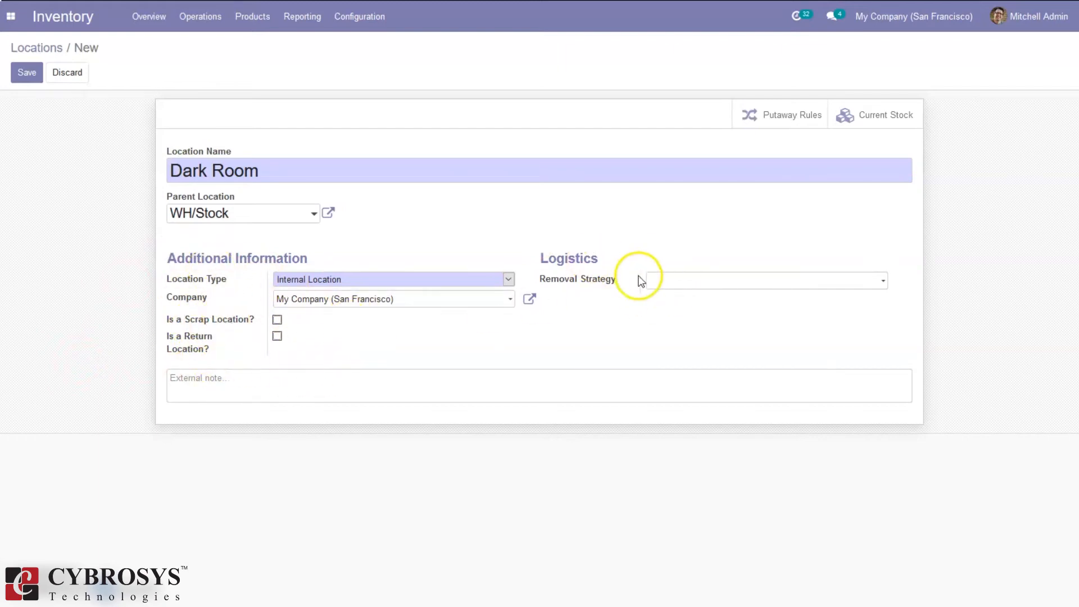
pyautogui.click(35, 74)
pyautogui.click(38, 47)
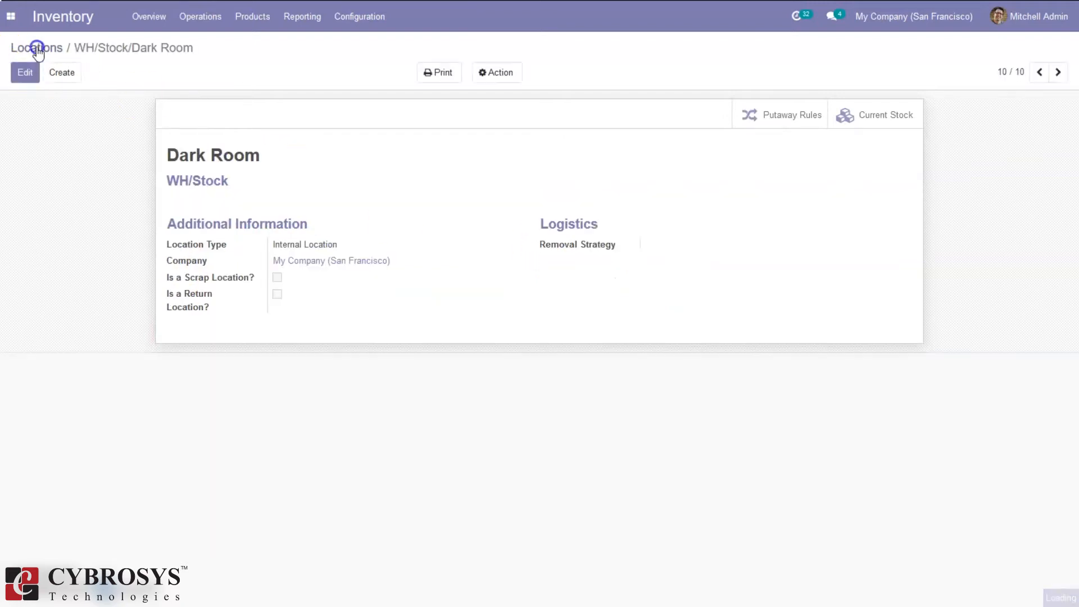
# Start a new route and name it Move to Dark Room
pyautogui.click(385, 16)
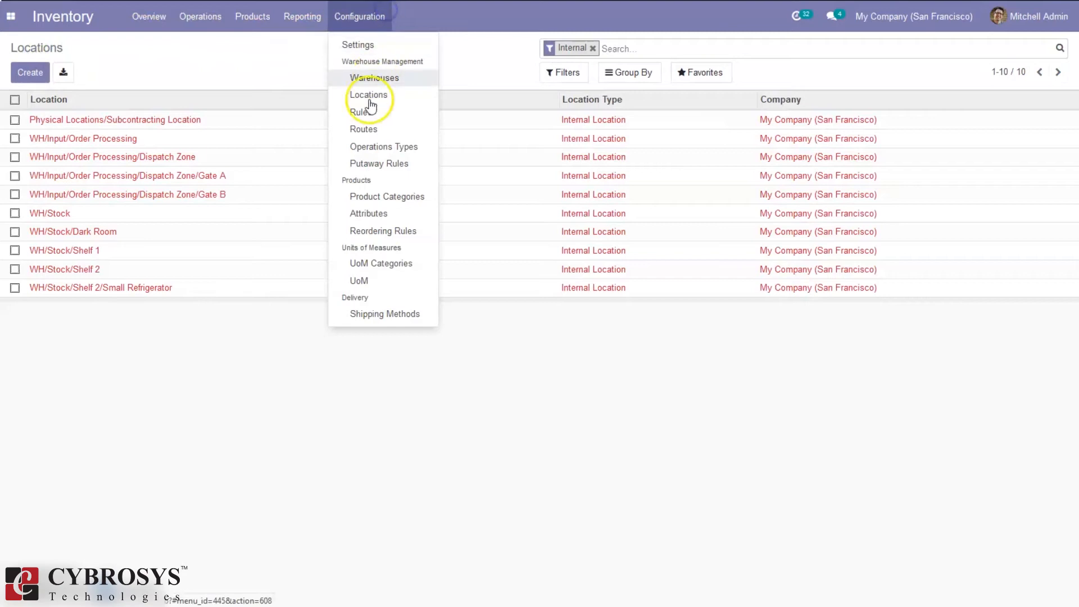
pyautogui.click(363, 129)
pyautogui.click(34, 70)
pyautogui.click(222, 141)
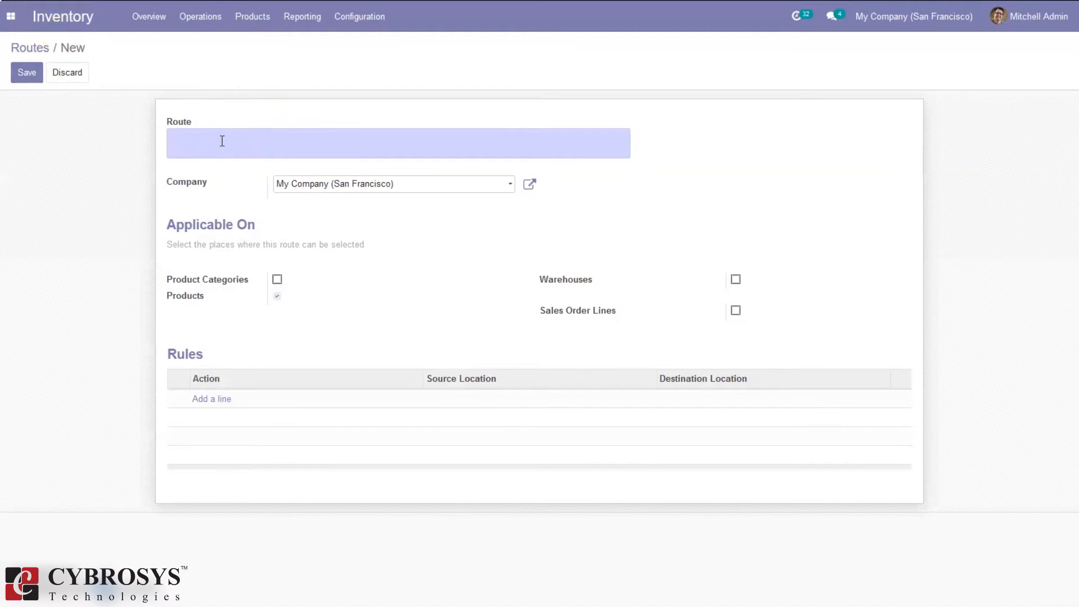
pyautogui.write('Move to Dark R')
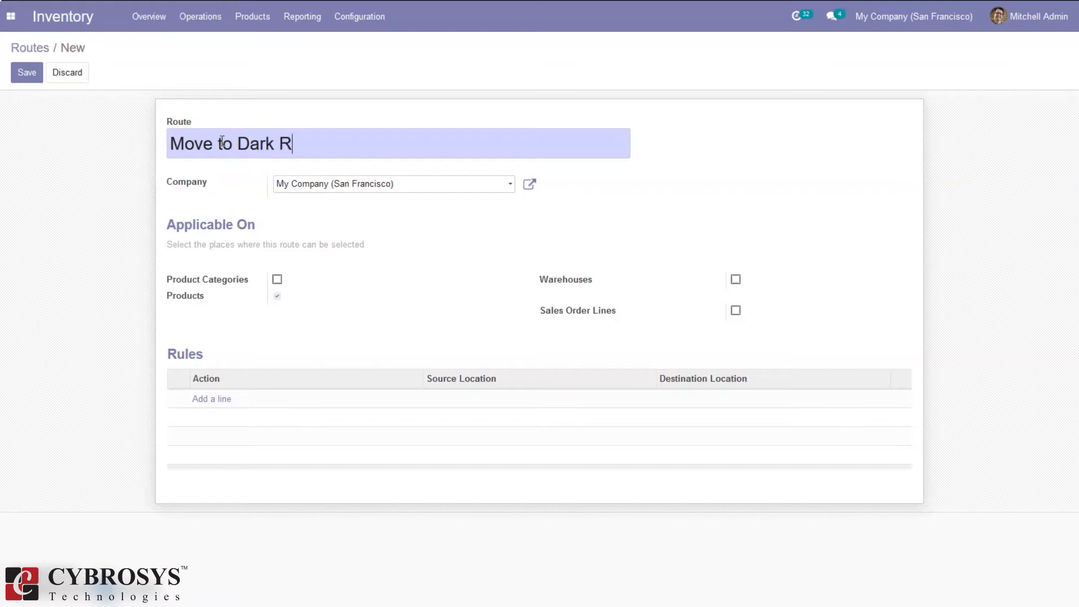
pyautogui.write('oom')
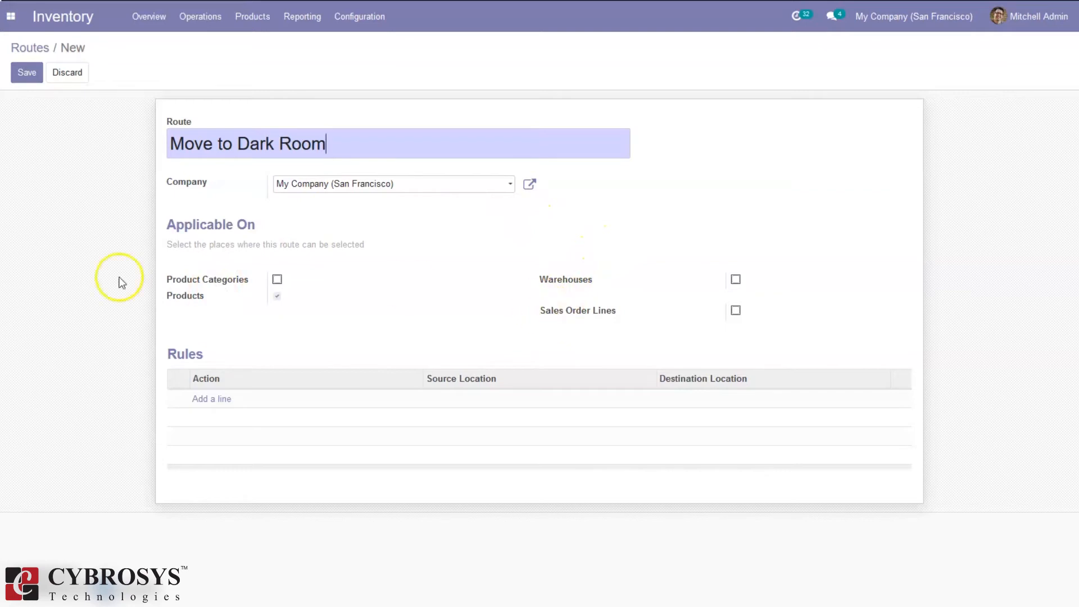
# Make the route also applicable to product categories, warehouses and sales order lines, without assigning a specific warehouse, and save it
pyautogui.click(277, 279)
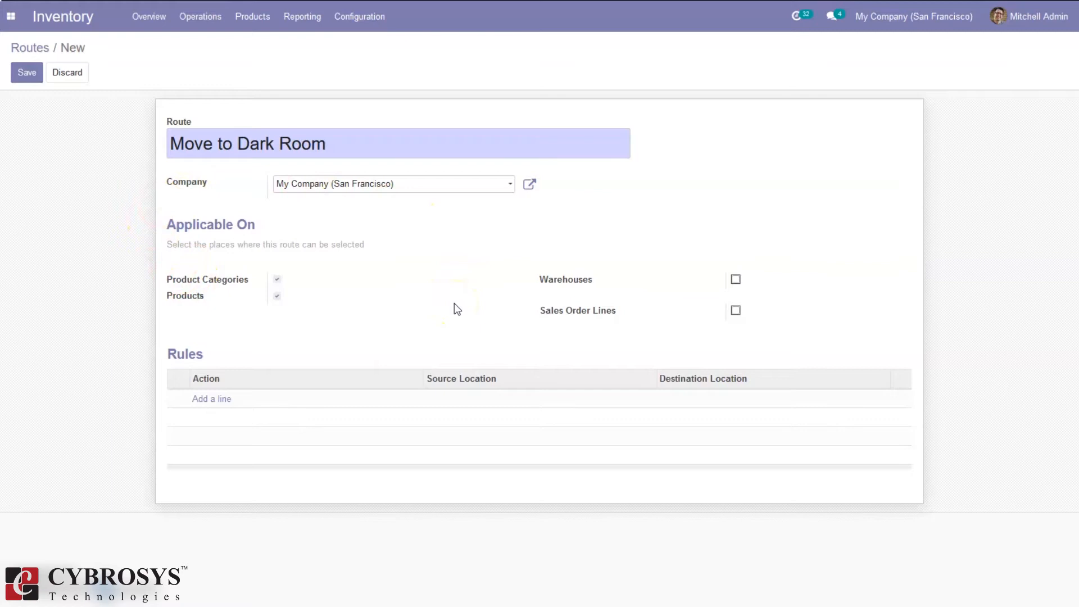
pyautogui.click(275, 295)
pyautogui.click(735, 279)
pyautogui.click(628, 299)
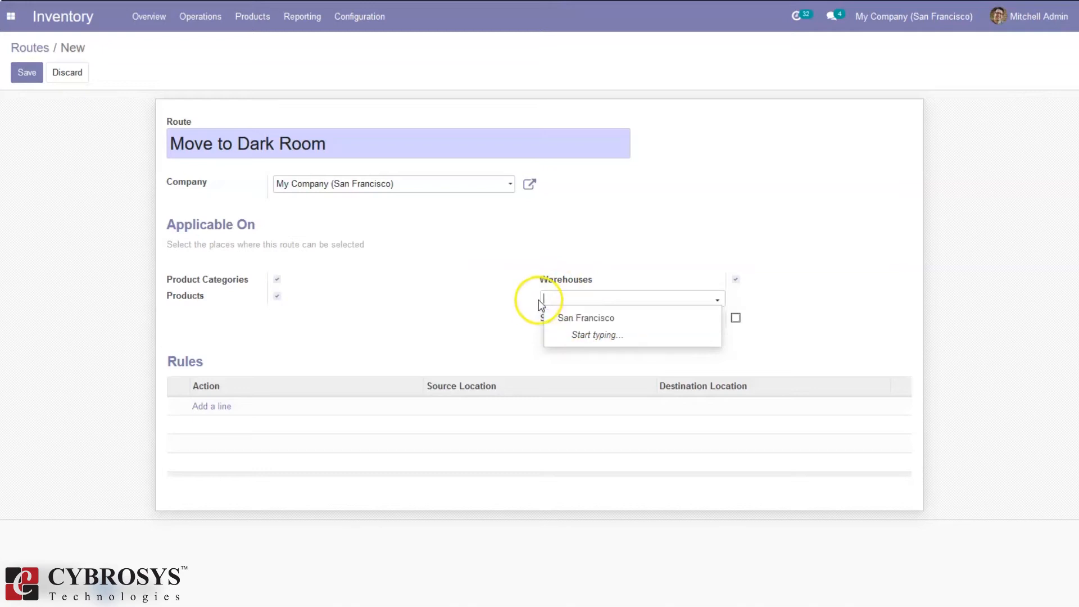
pyautogui.click(481, 304)
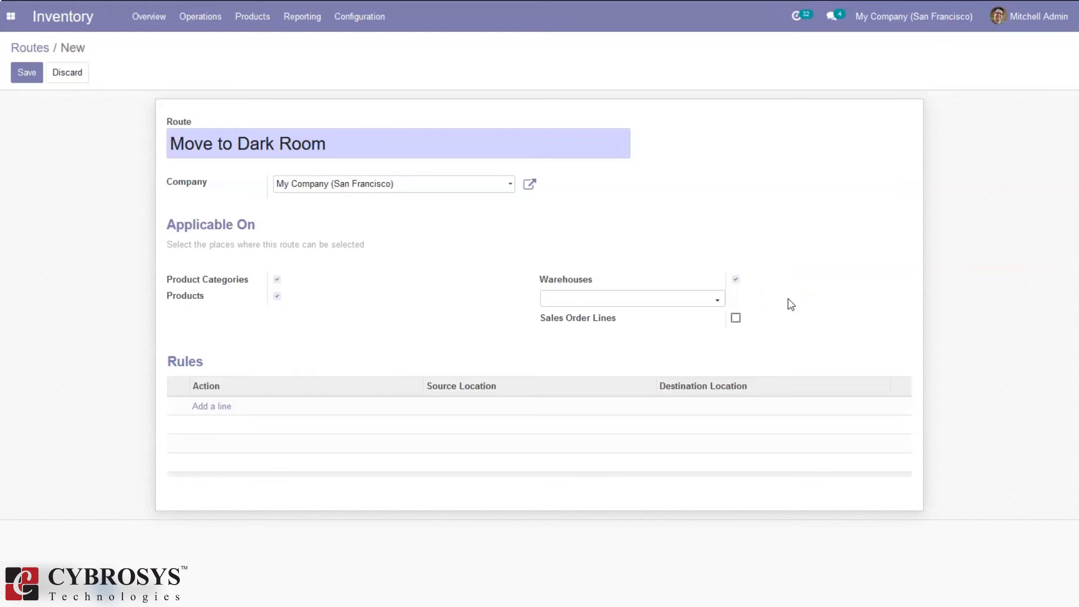
pyautogui.click(735, 319)
pyautogui.click(26, 74)
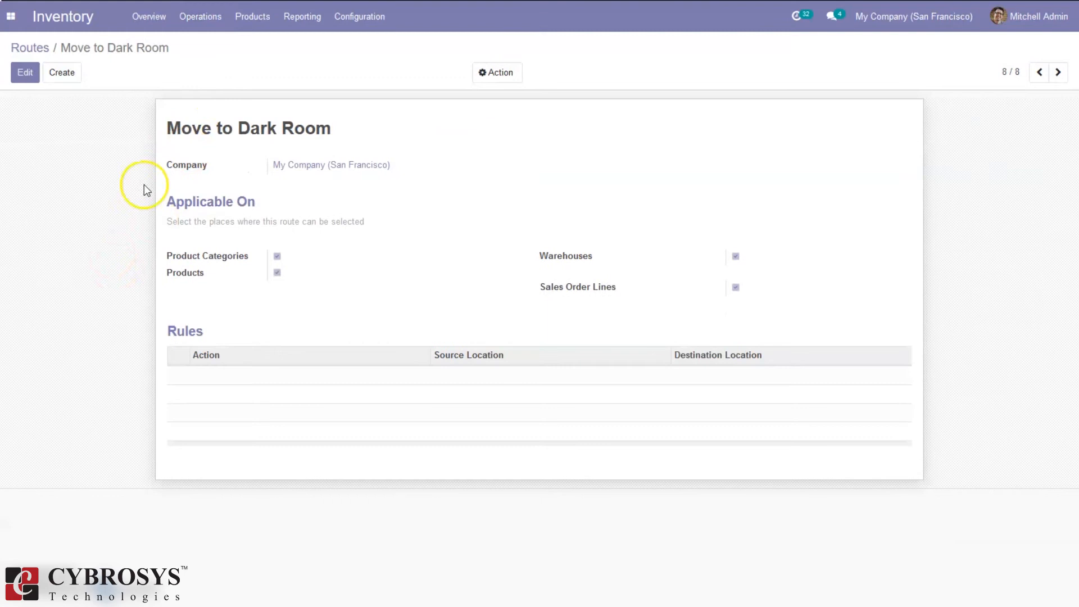
# Start a new storable product named Medicine and enable the Move to Dark Room route for it
pyautogui.click(253, 16)
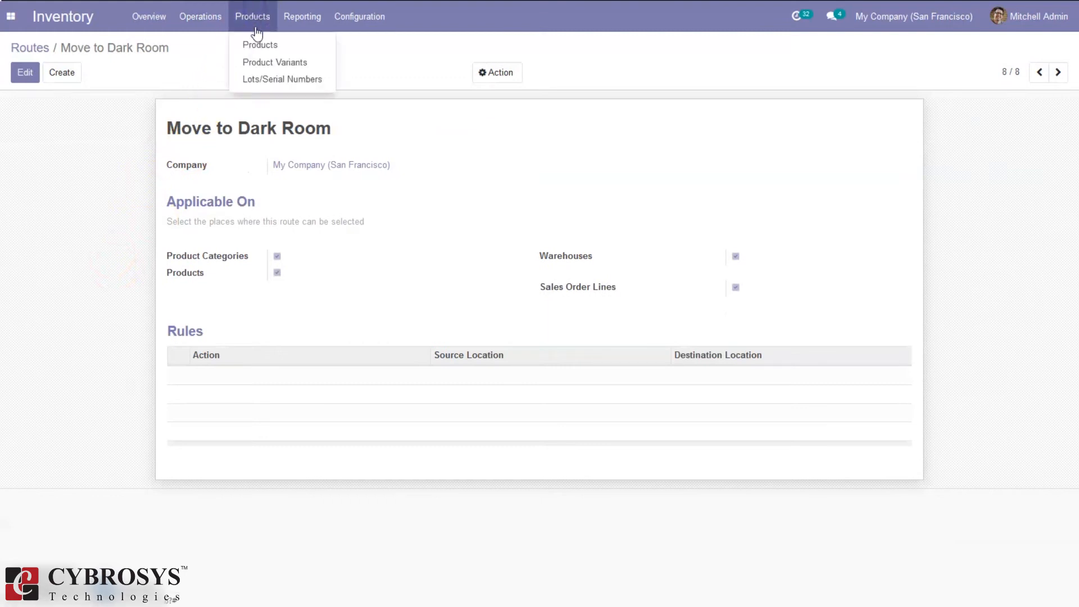
pyautogui.click(258, 45)
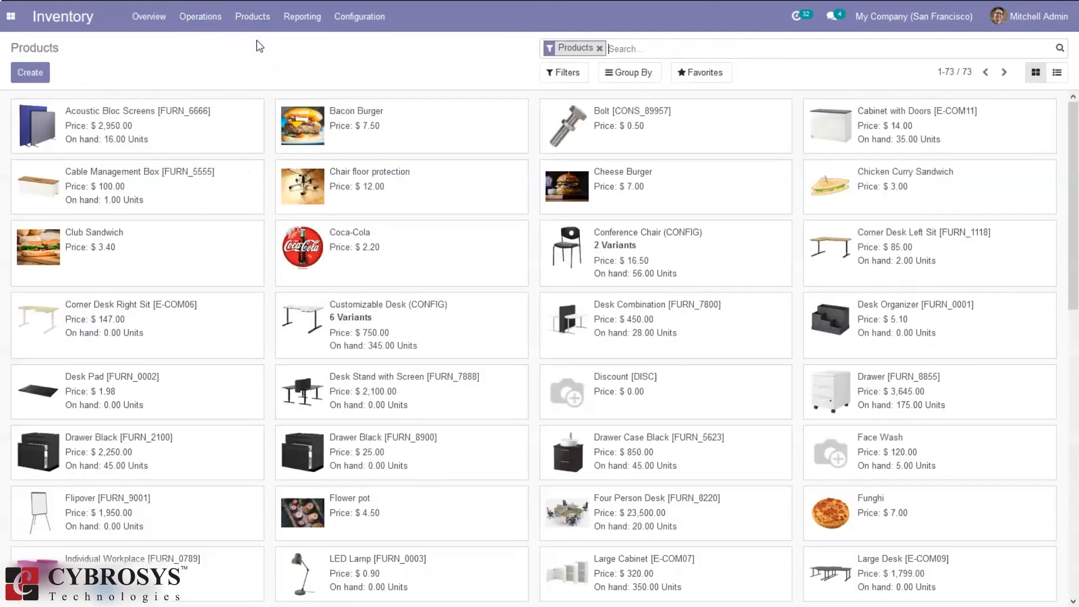
pyautogui.click(35, 72)
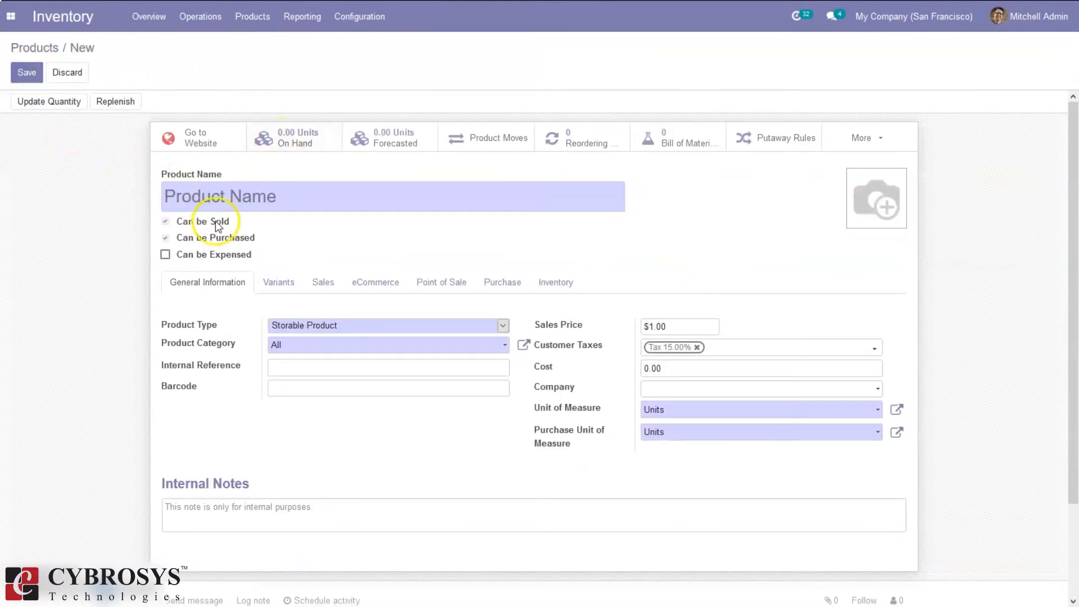
pyautogui.write('Medi')
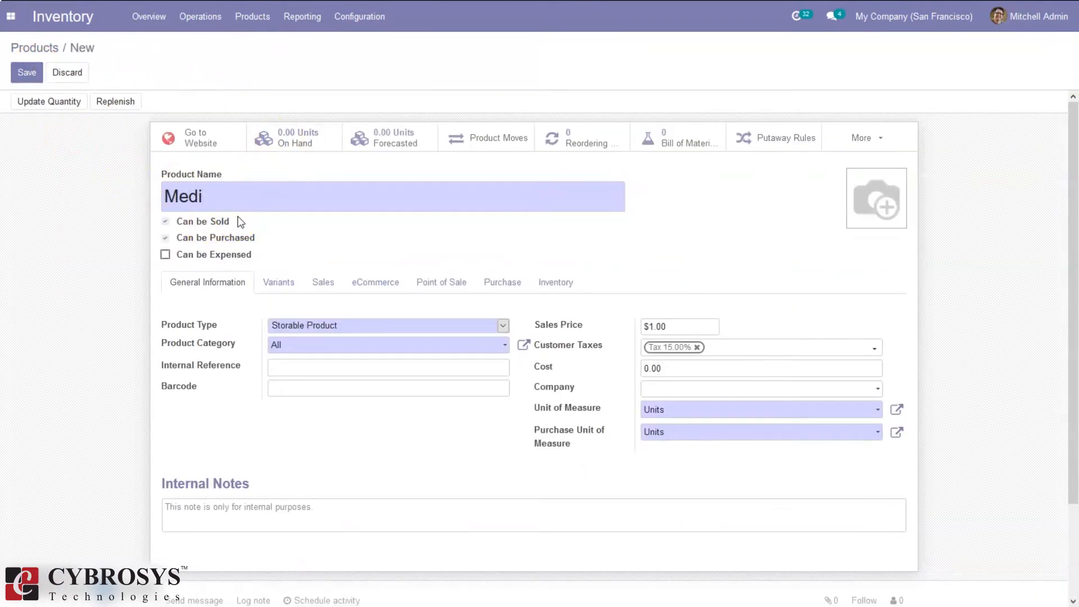
pyautogui.write('cine')
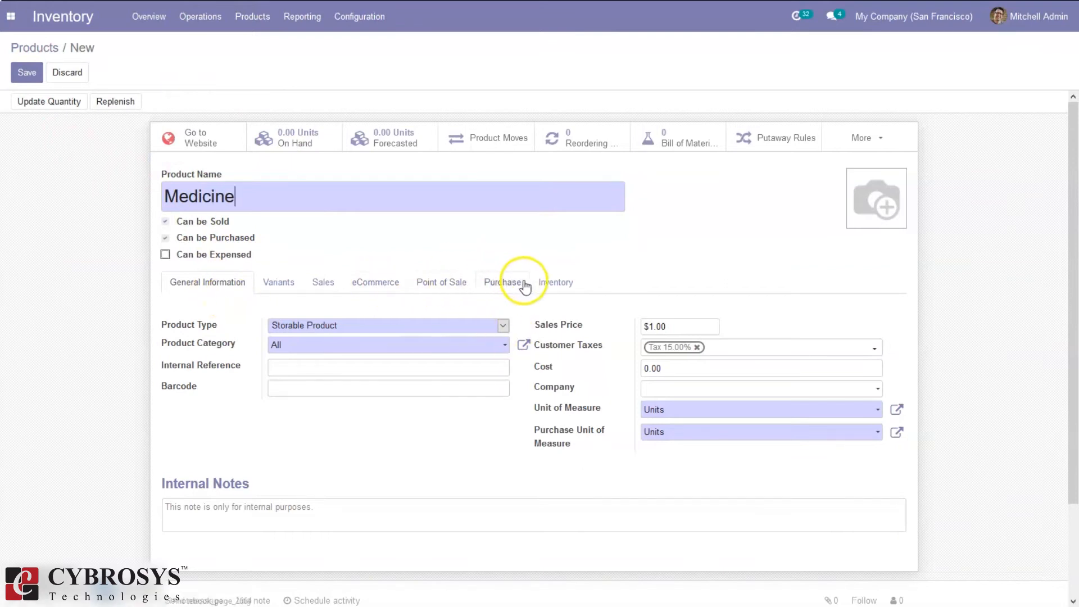
pyautogui.click(564, 286)
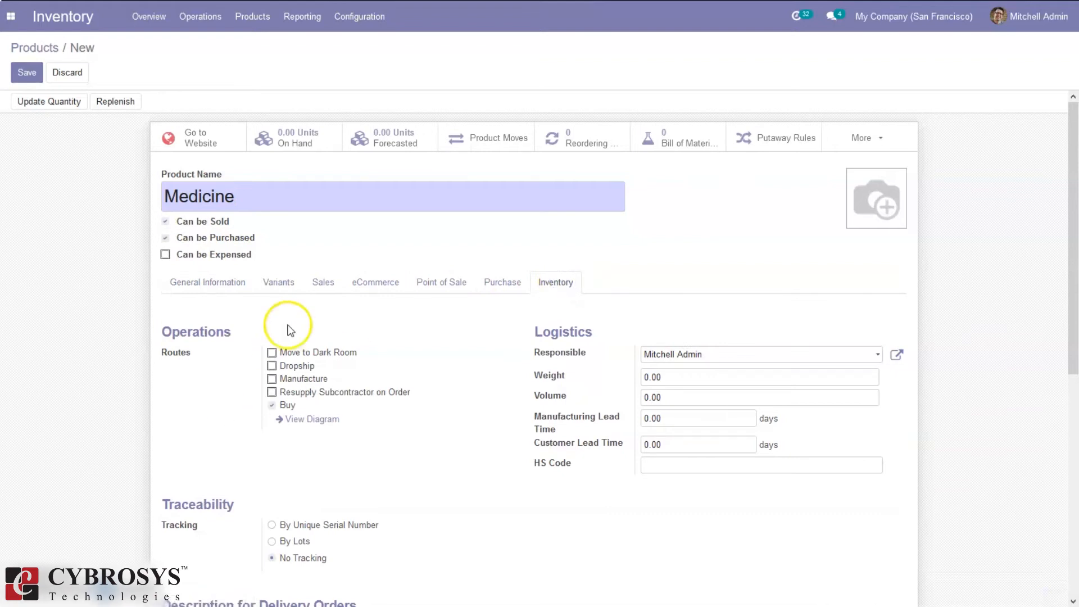
pyautogui.click(272, 353)
# Look at the routes setting of the product category All and close the category without changing it
pyautogui.click(221, 280)
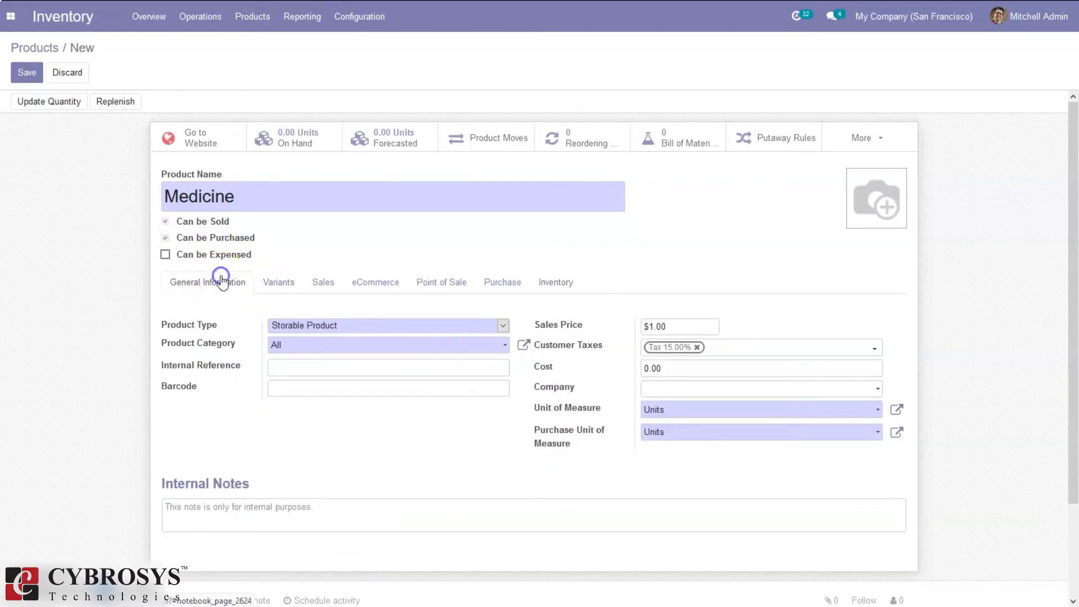
pyautogui.click(522, 346)
pyautogui.click(366, 218)
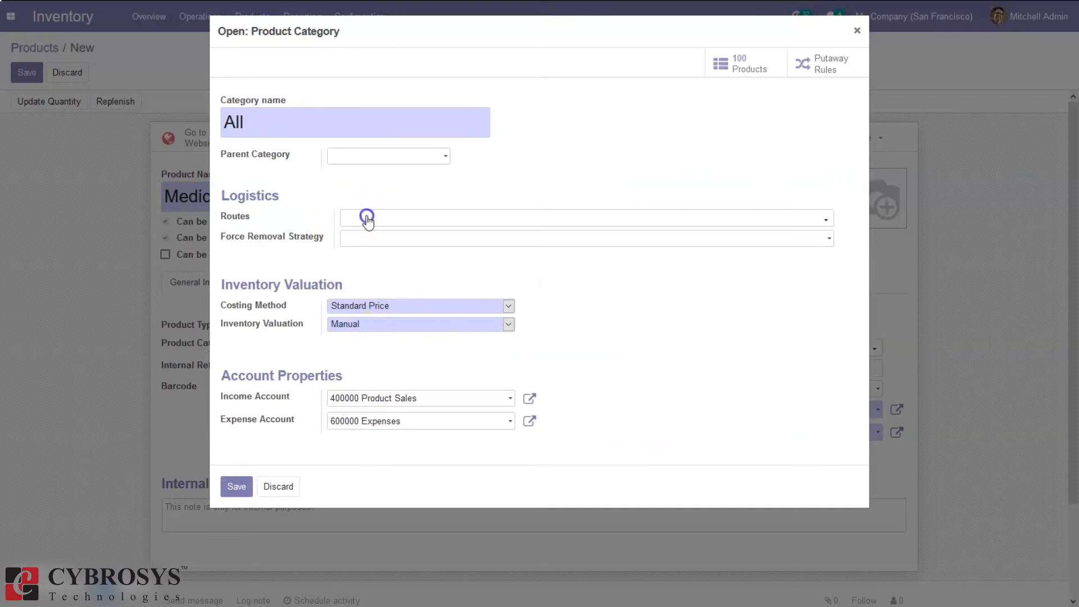
pyautogui.click(495, 180)
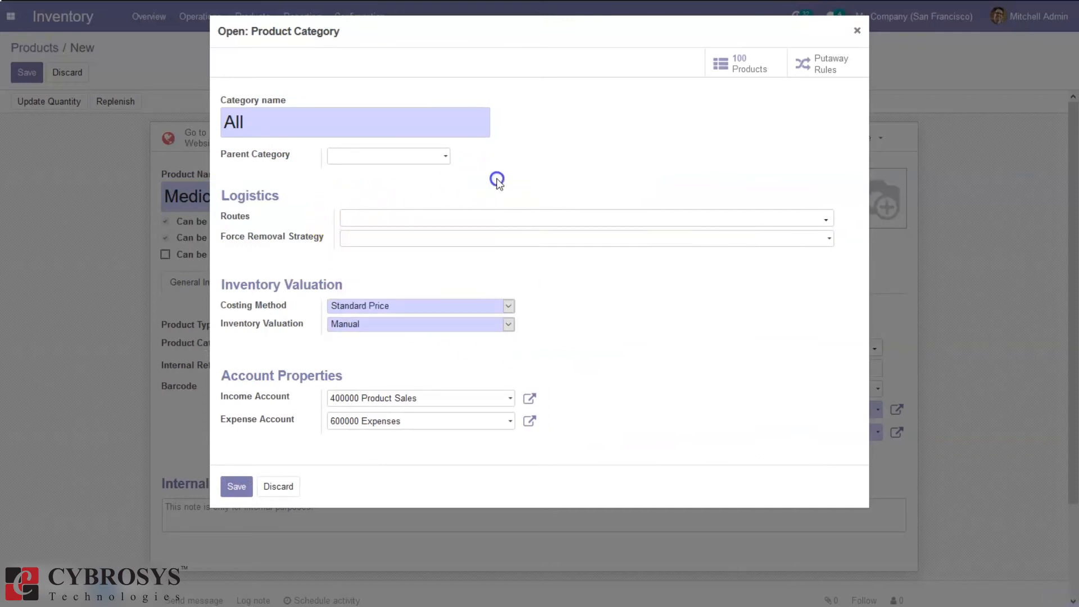
pyautogui.click(273, 488)
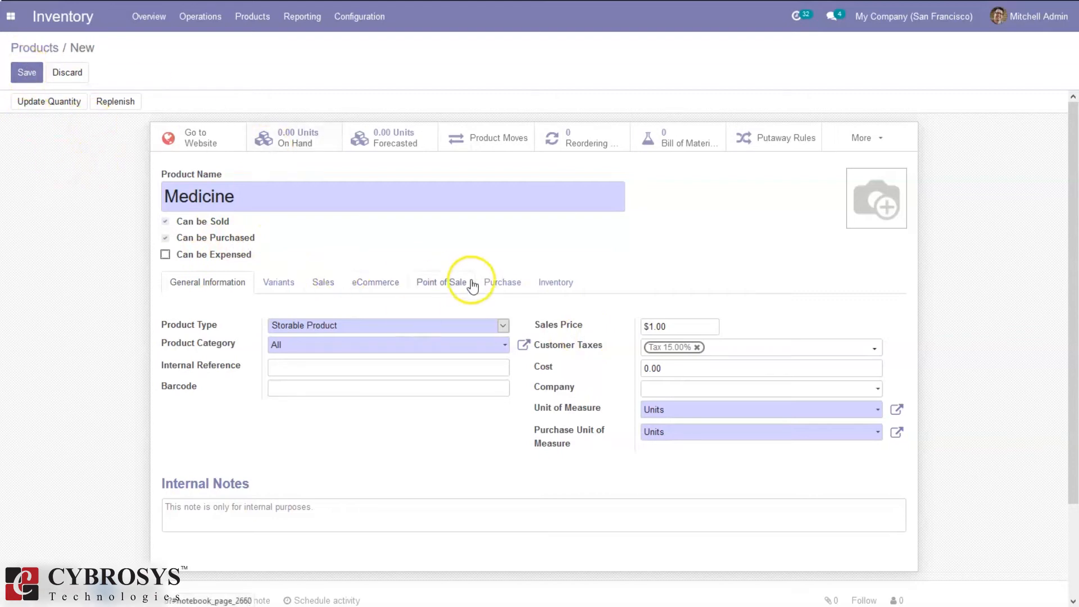
# Save the Medicine product with its selected routes and reopen the Move to Dark Room route for editing
pyautogui.click(550, 283)
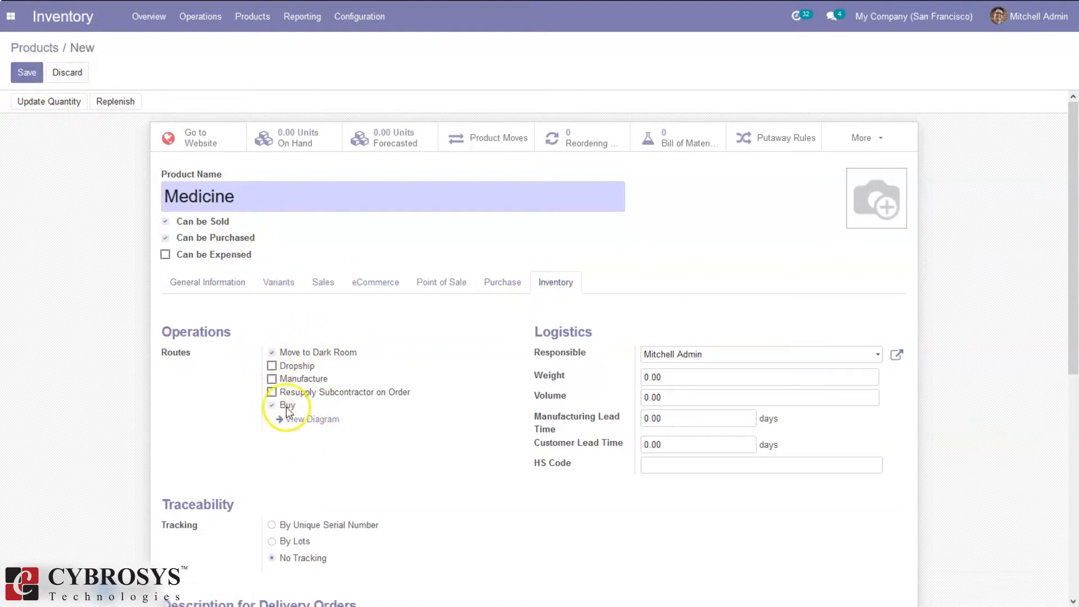
pyautogui.click(24, 71)
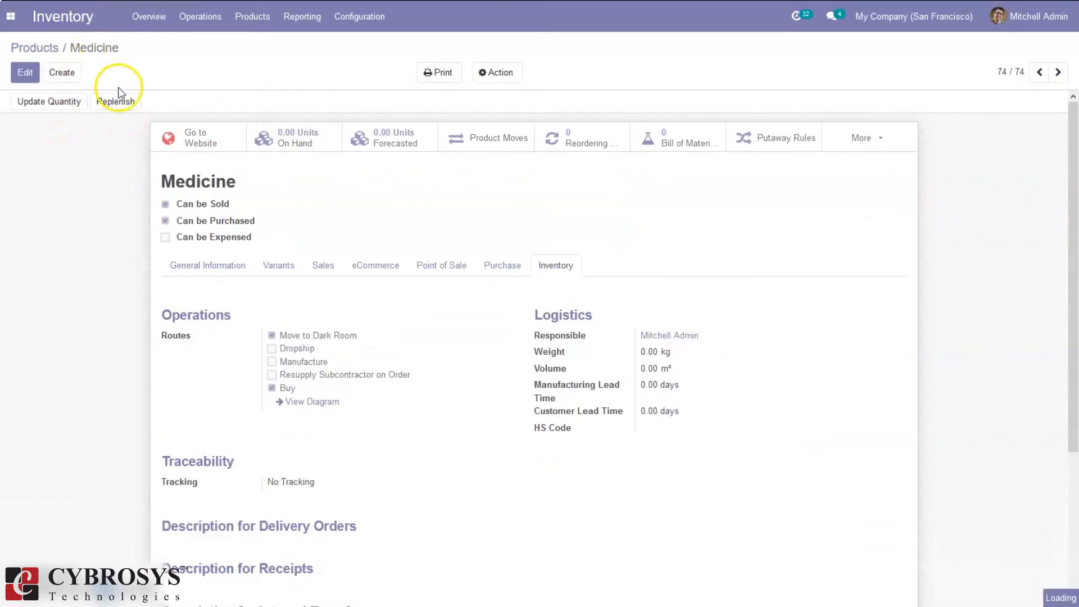
pyautogui.click(361, 16)
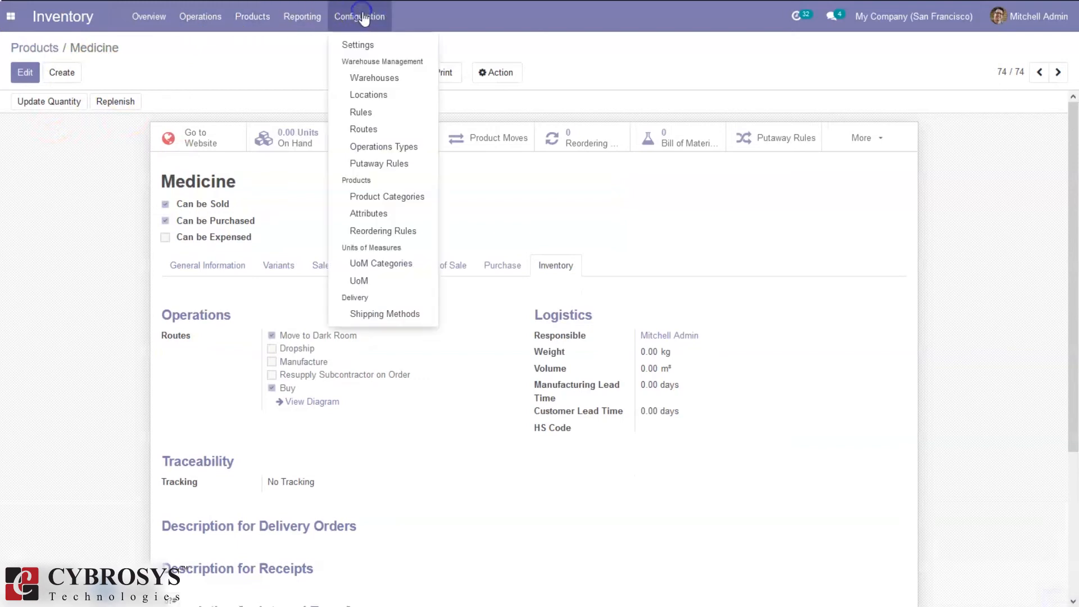
pyautogui.click(380, 130)
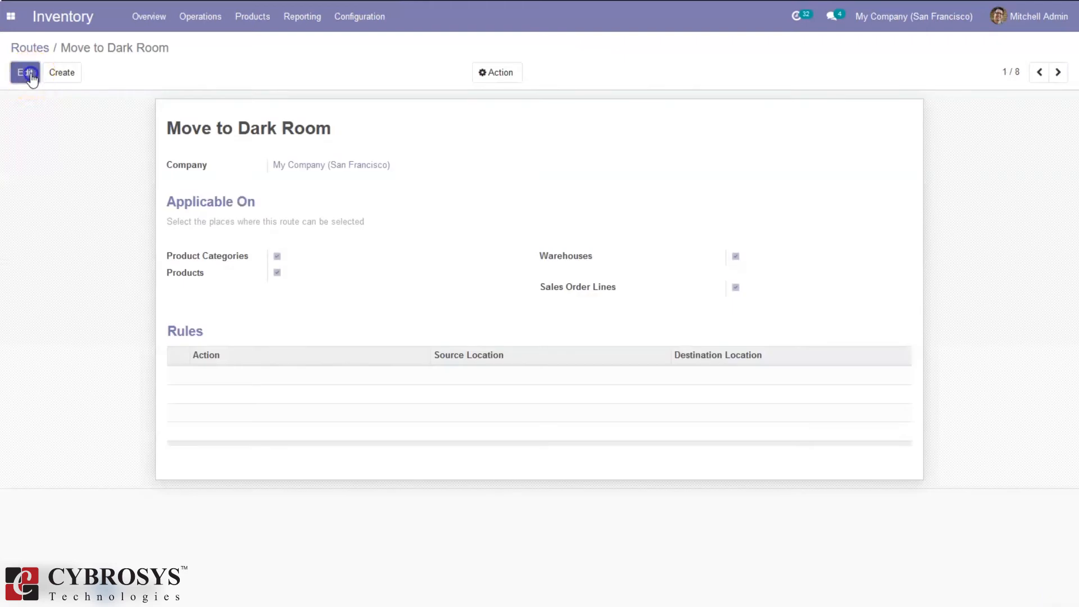
pyautogui.click(30, 73)
# Add a rule to the route, name it Push to Dark room and set its action to Pull From
pyautogui.click(213, 408)
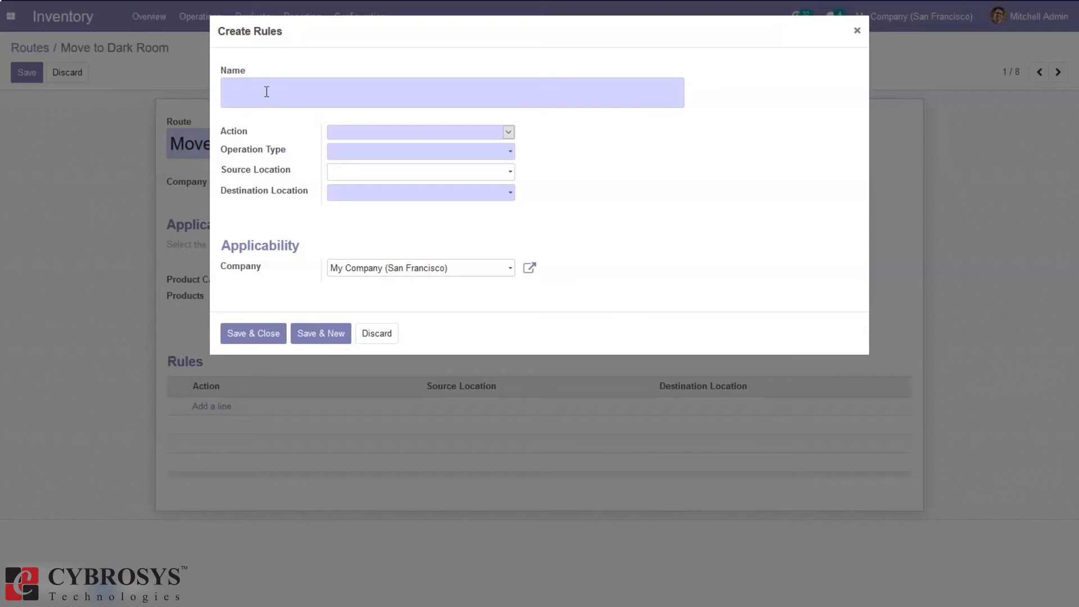
pyautogui.write('Push to Dark room')
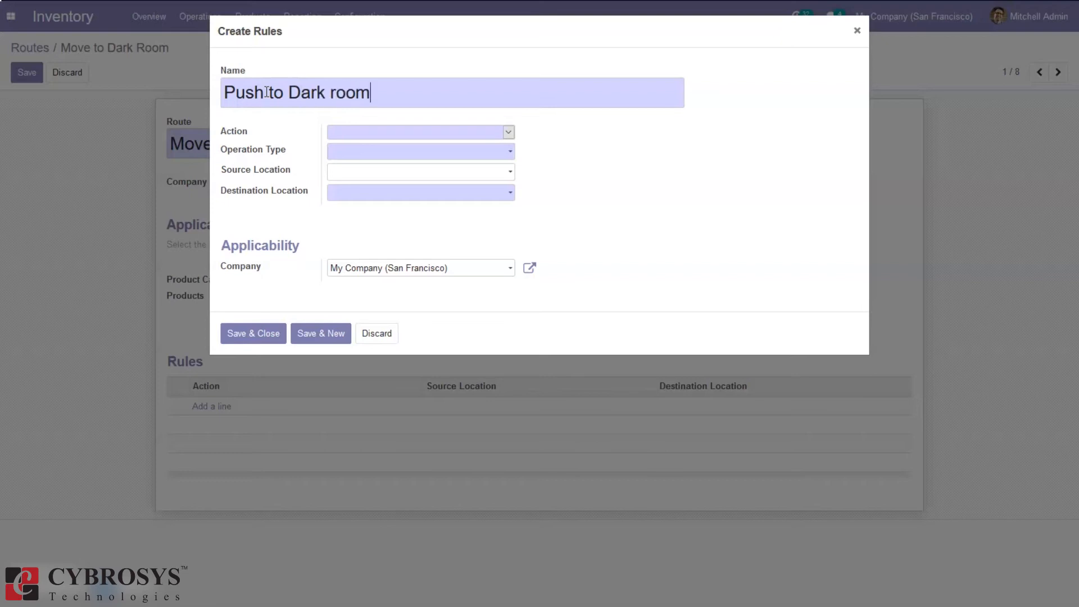
pyautogui.click(365, 130)
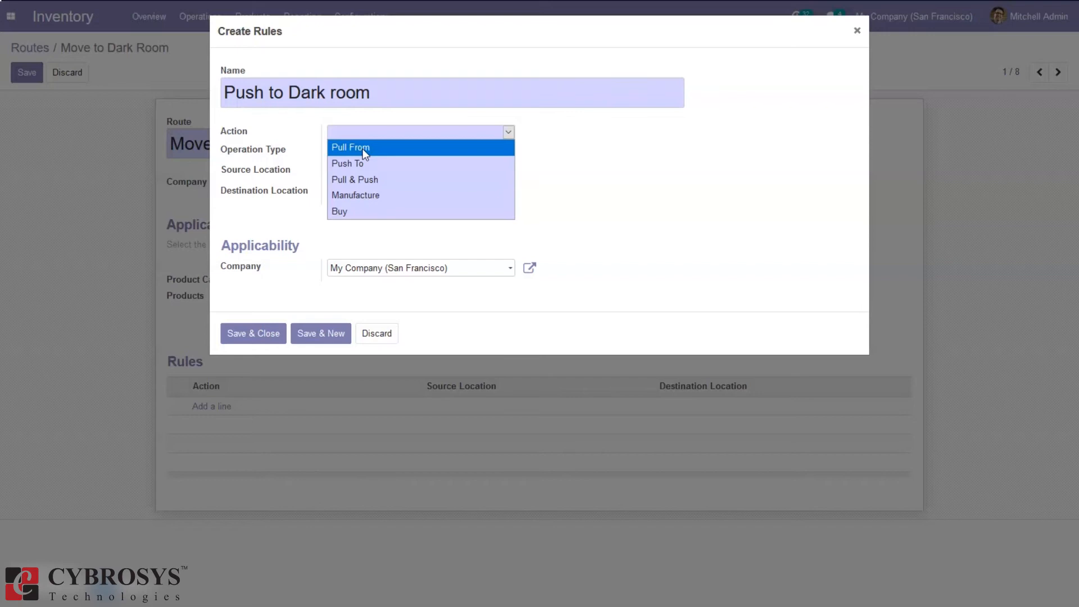
pyautogui.click(362, 148)
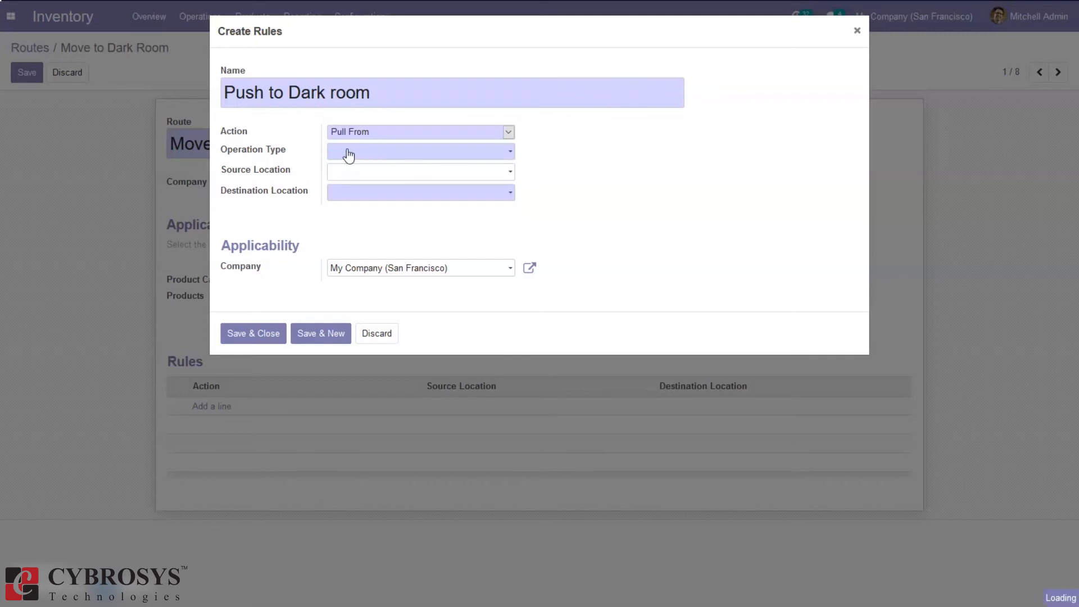
# Set the rule's operation type to San Francisco: Internal Transfers
pyautogui.click(348, 151)
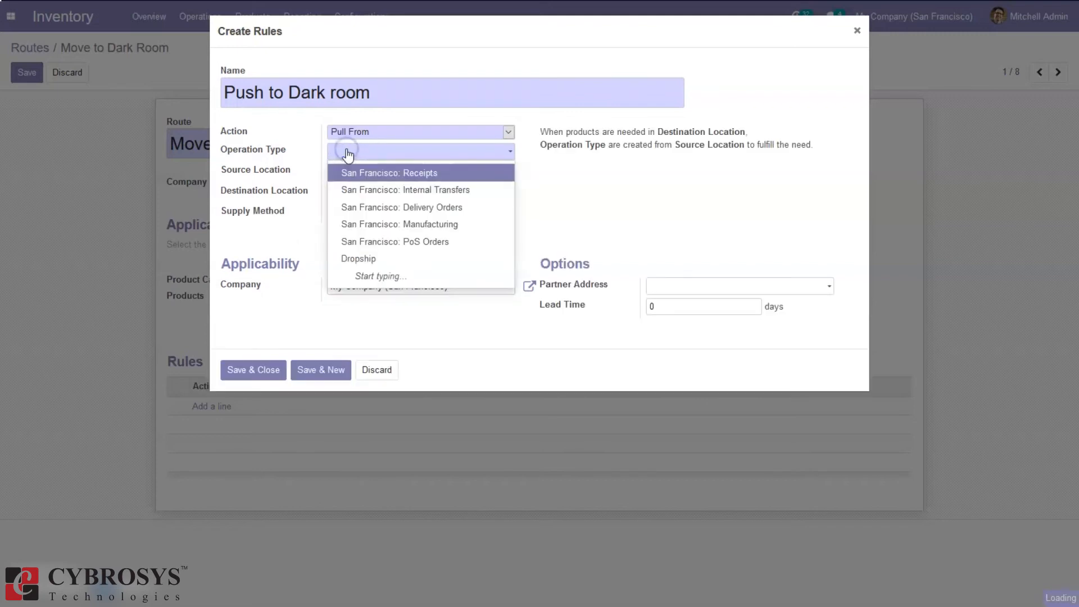
pyautogui.click(382, 194)
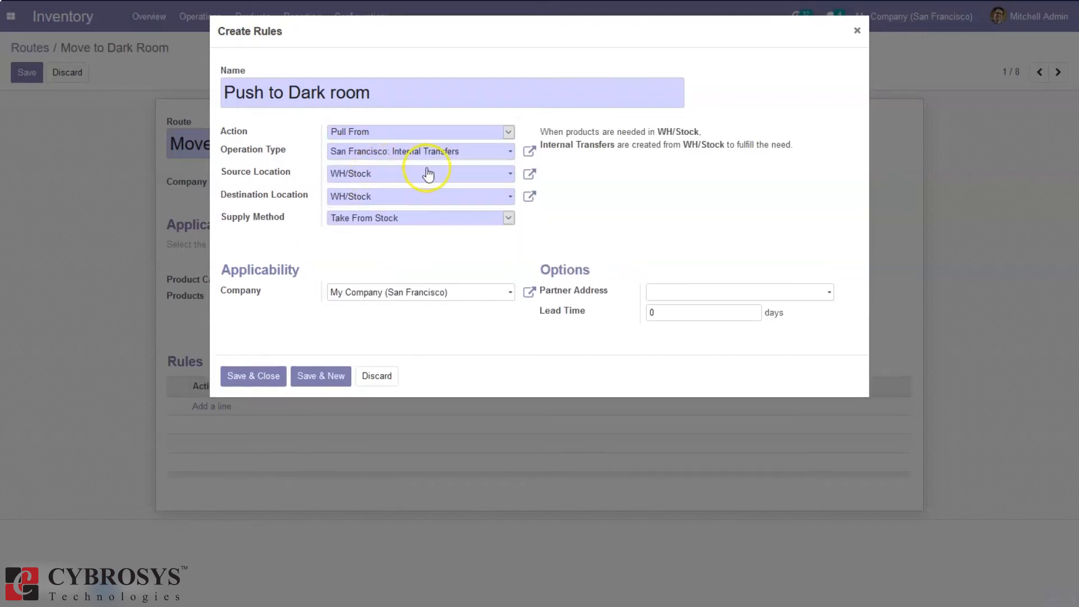
pyautogui.click(427, 153)
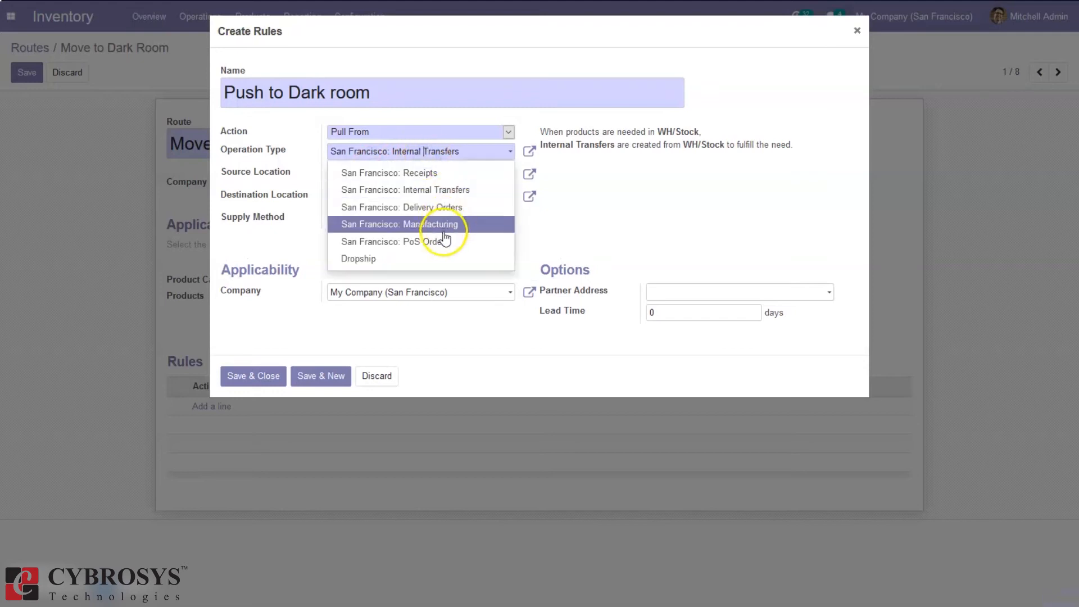
pyautogui.click(615, 179)
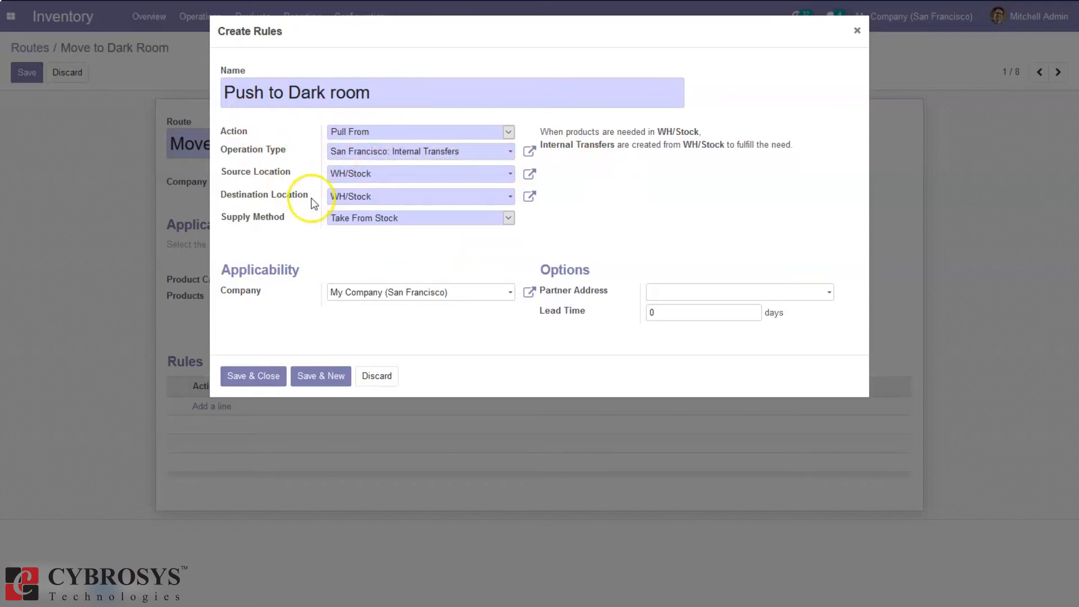
# Set the rule's destination location to WH/Stock/Dark Room
pyautogui.click(354, 195)
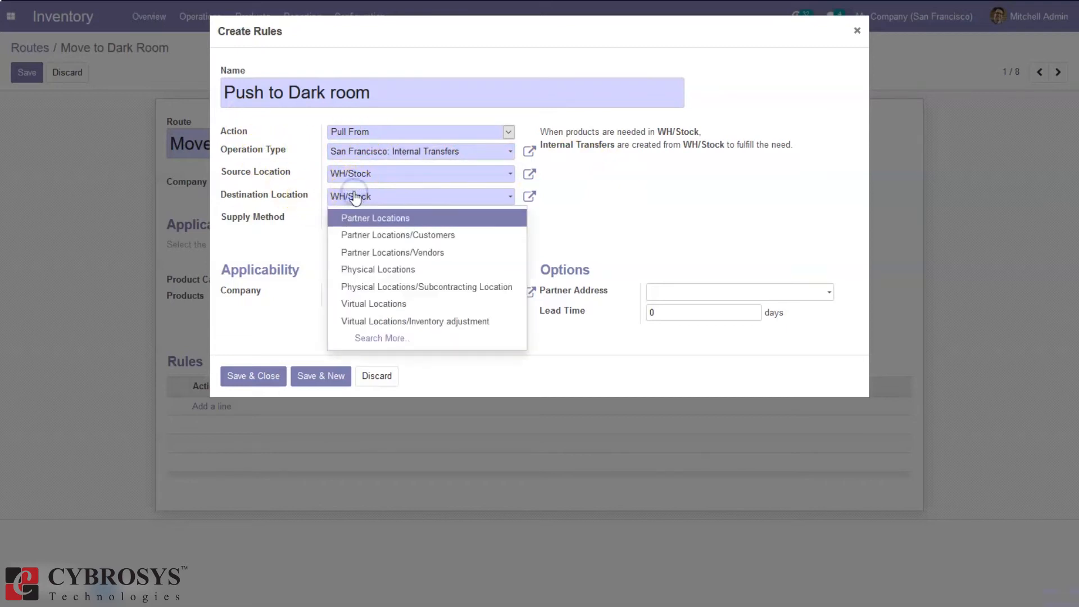
pyautogui.click(431, 197)
pyautogui.press('BackSpace')
pyautogui.press('BackSpace')
pyautogui.press('BackSpace')
pyautogui.press('BackSpace')
pyautogui.press('BackSpace')
pyautogui.press('BackSpace')
pyautogui.press('BackSpace')
pyautogui.press('BackSpace')
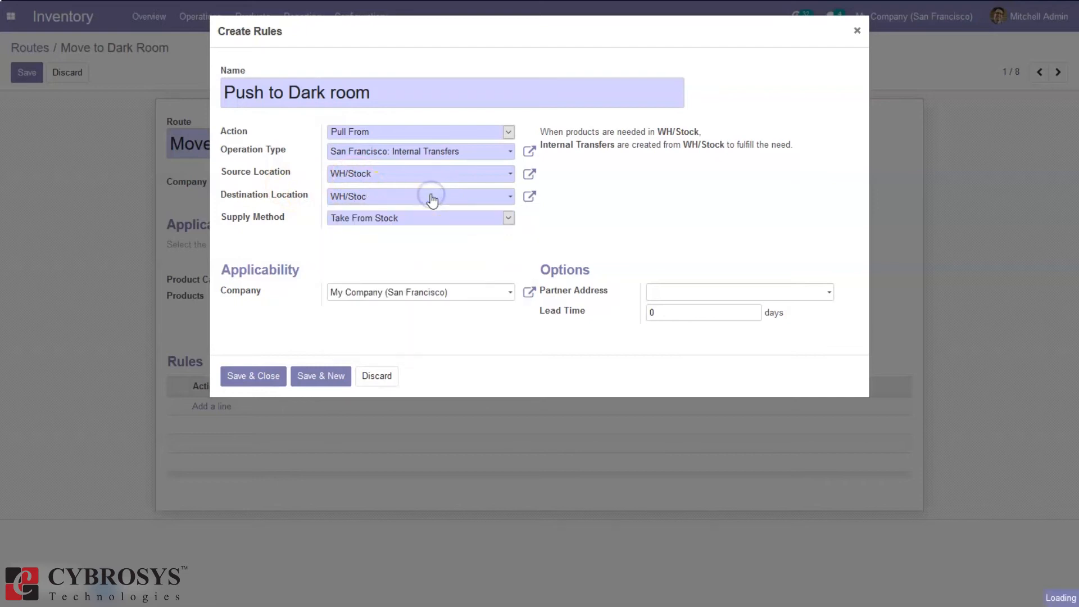
pyautogui.write('da')
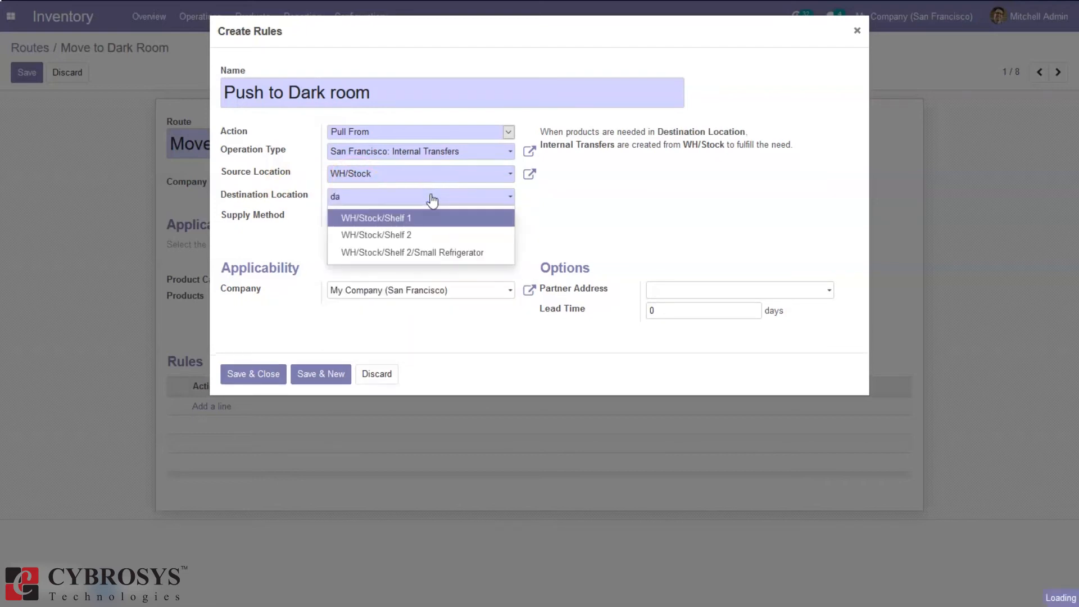
pyautogui.click(408, 219)
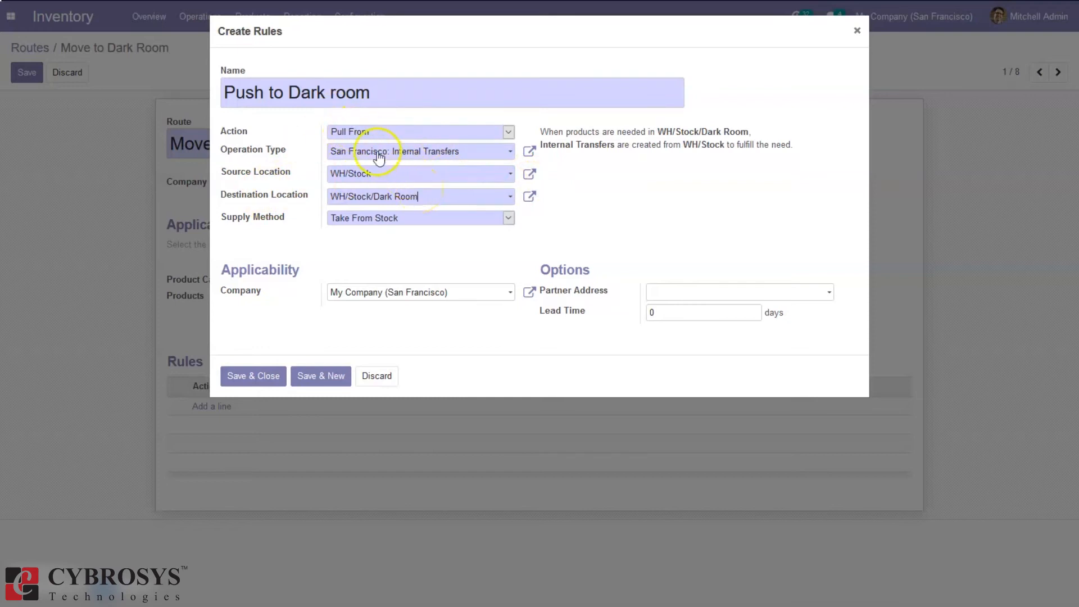
# Review the supply methods available for the rule, leaving Take From Stock selected
pyautogui.click(355, 219)
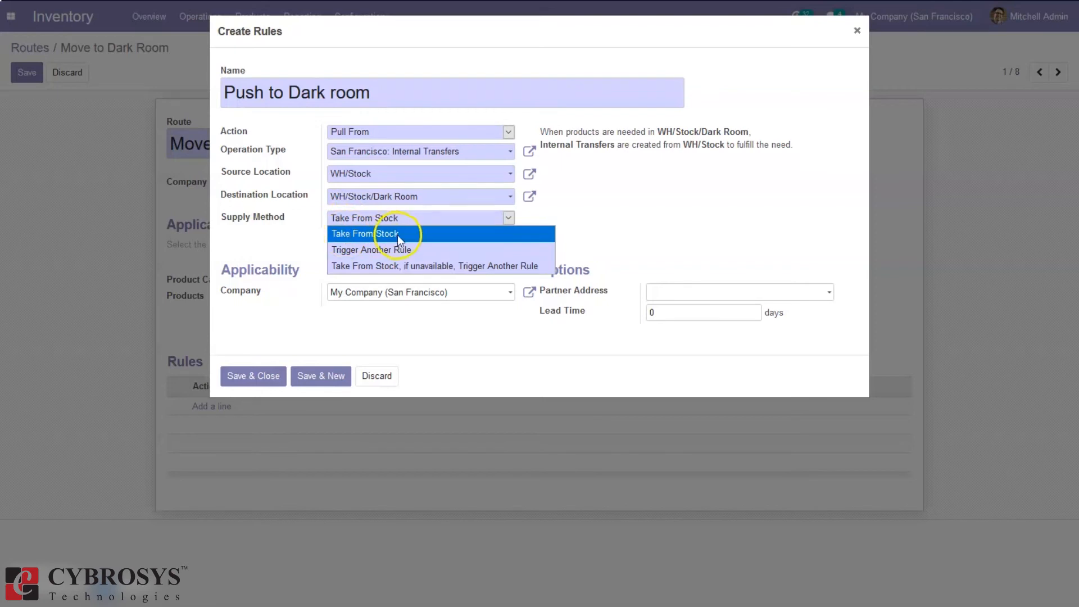
pyautogui.click(356, 254)
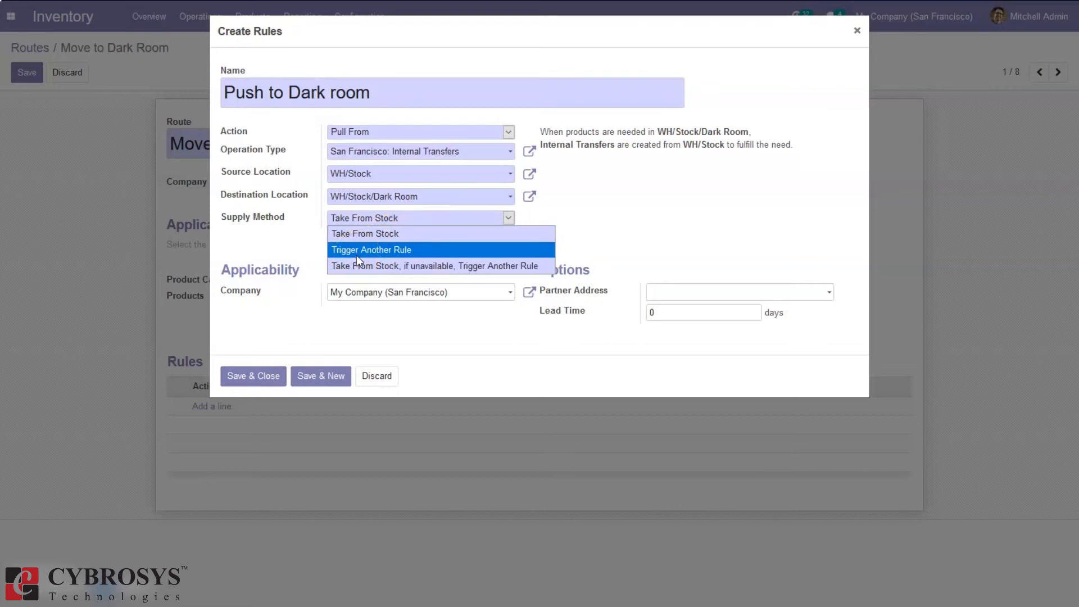
pyautogui.click(351, 266)
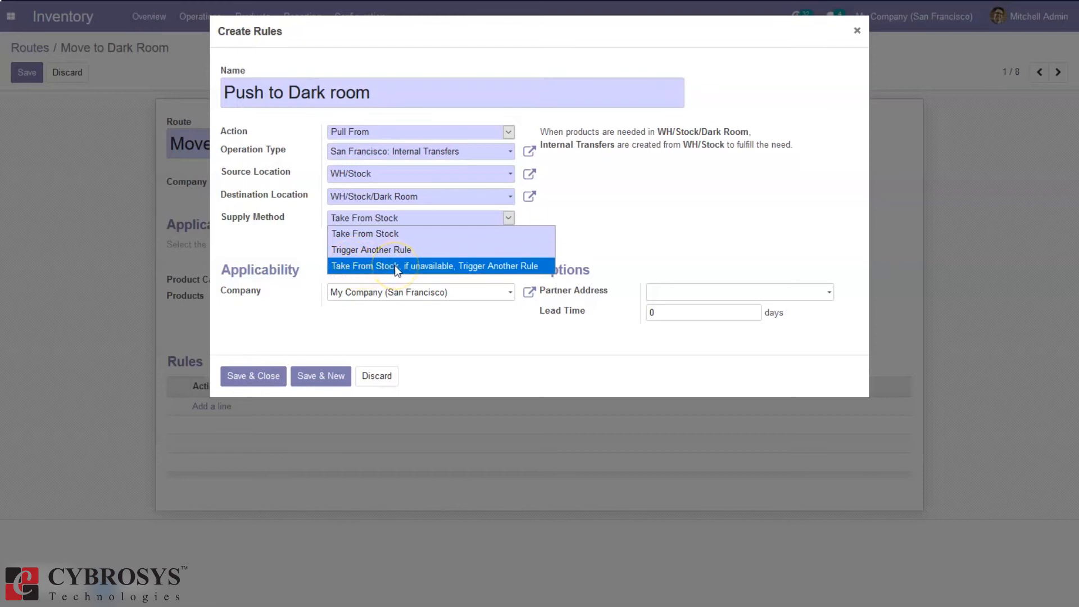
pyautogui.click(637, 202)
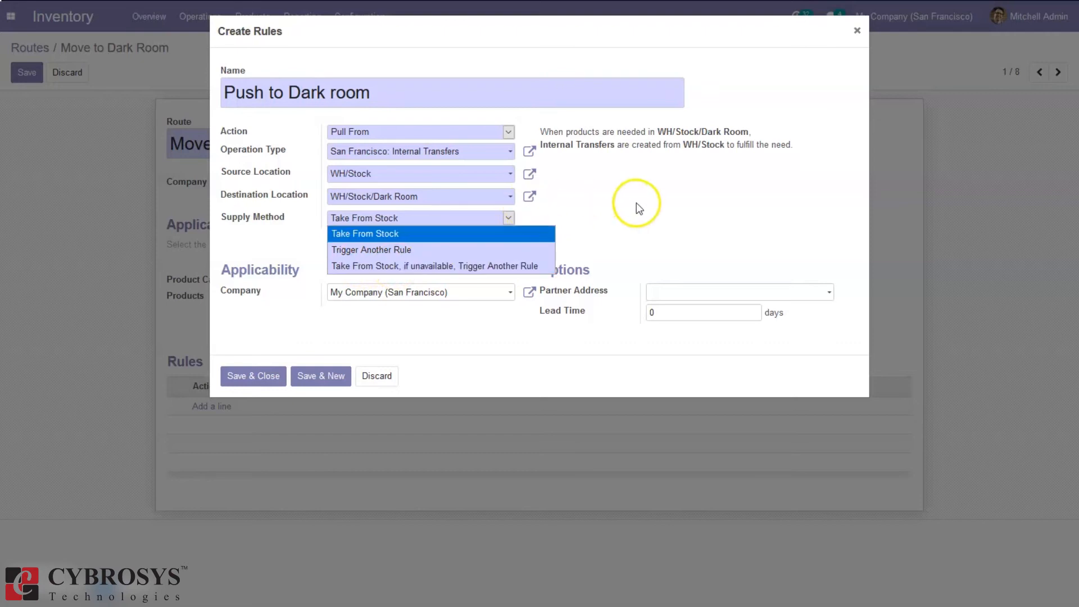
# Try the Push To action on the rule, look at its Automatic Move options, and switch the action to Pull & Push
pyautogui.click(367, 134)
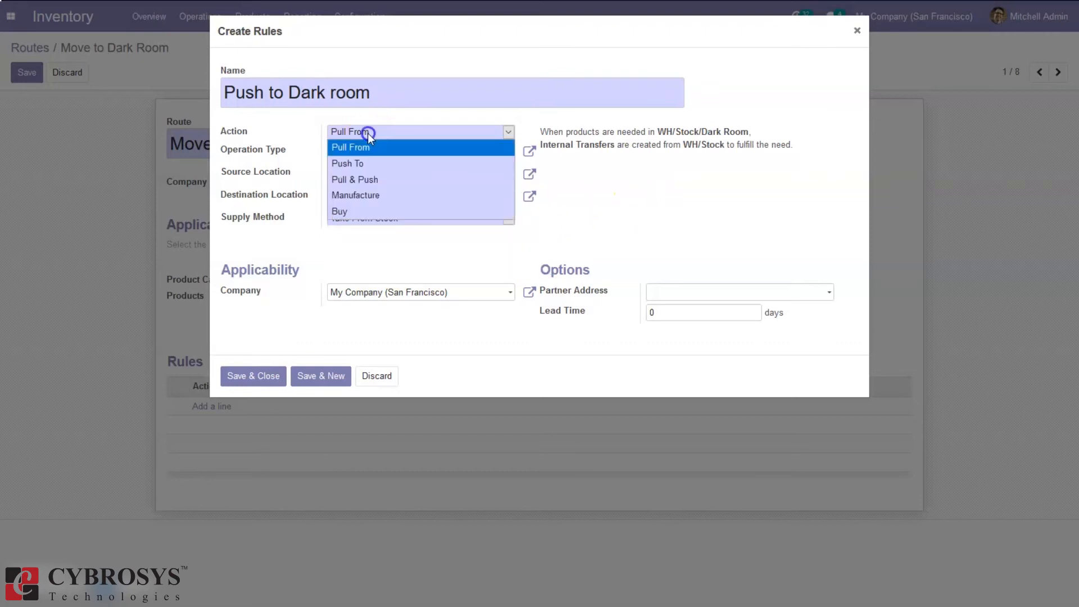
pyautogui.click(358, 161)
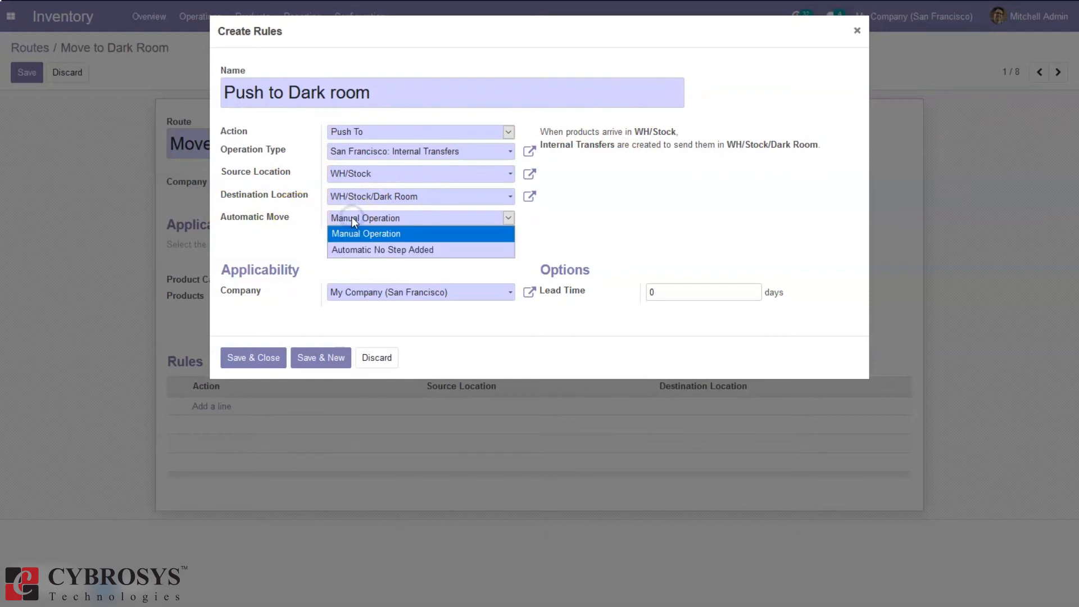
pyautogui.moveTo(242, 220)
pyautogui.click(347, 134)
pyautogui.click(353, 133)
pyautogui.click(354, 133)
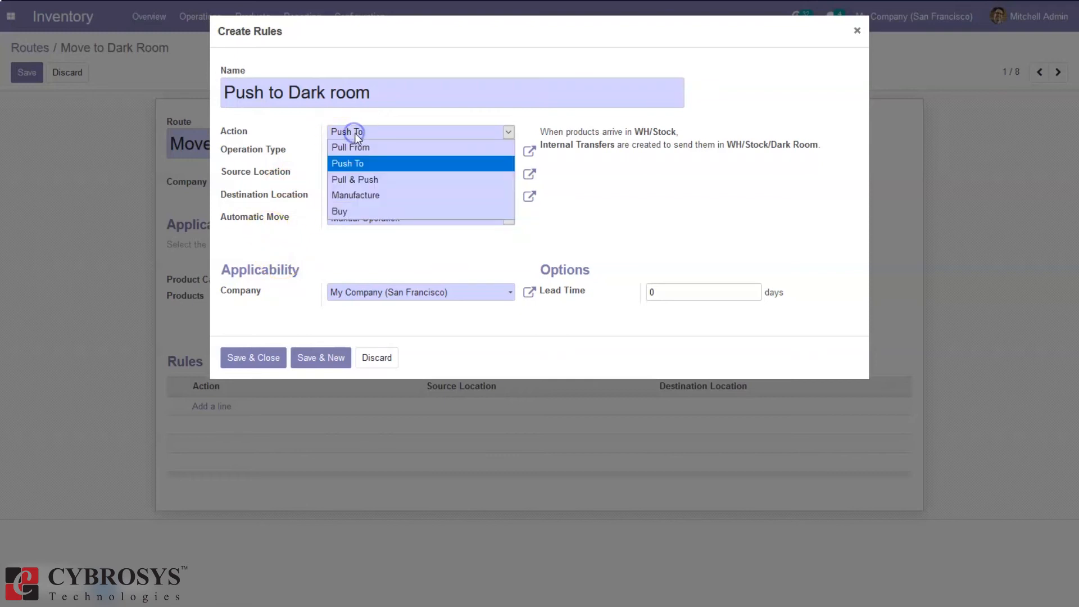
pyautogui.click(366, 180)
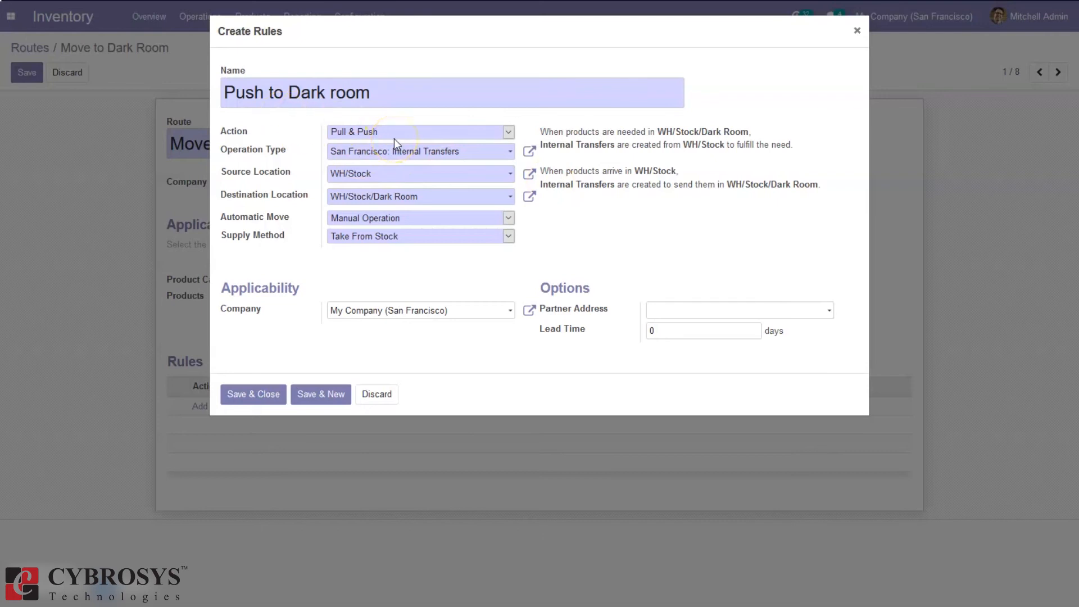
# Try the Manufacture and Buy actions on the rule to compare their fields and descriptions
pyautogui.click(336, 133)
pyautogui.click(362, 195)
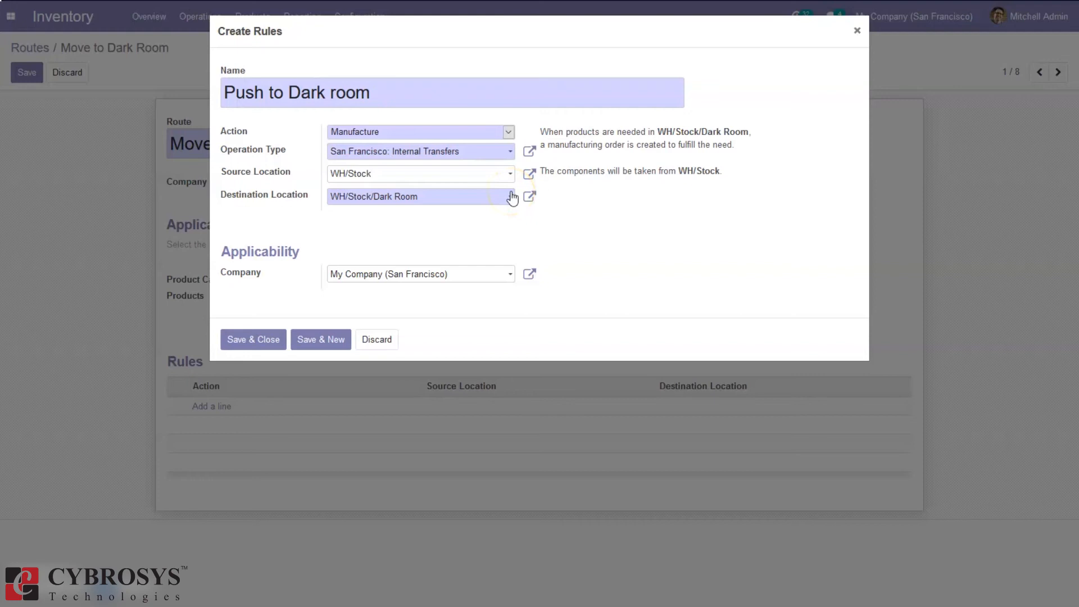
pyautogui.click(370, 106)
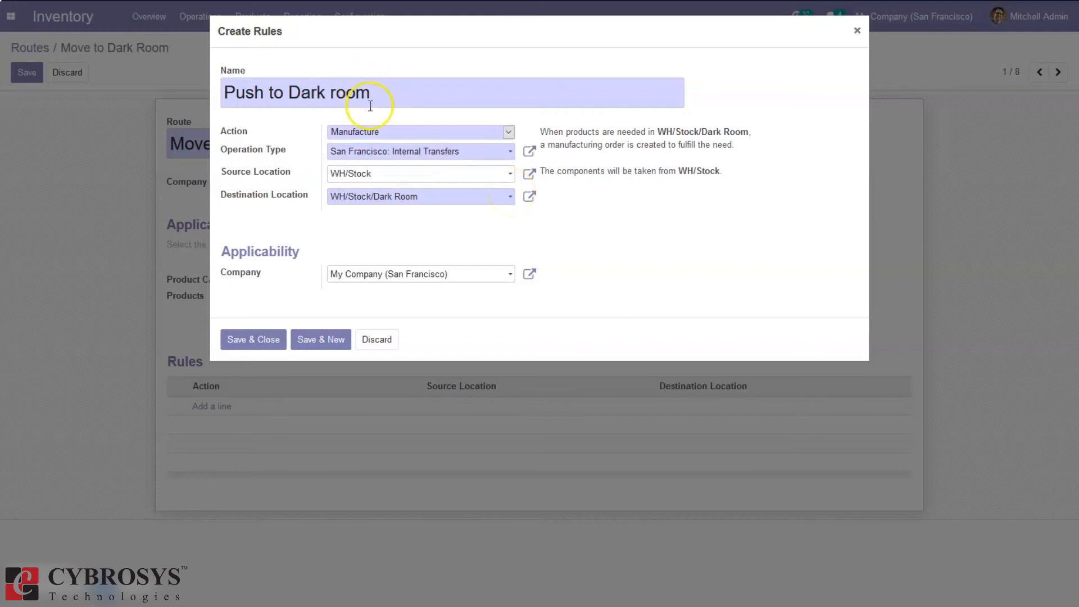
pyautogui.click(380, 133)
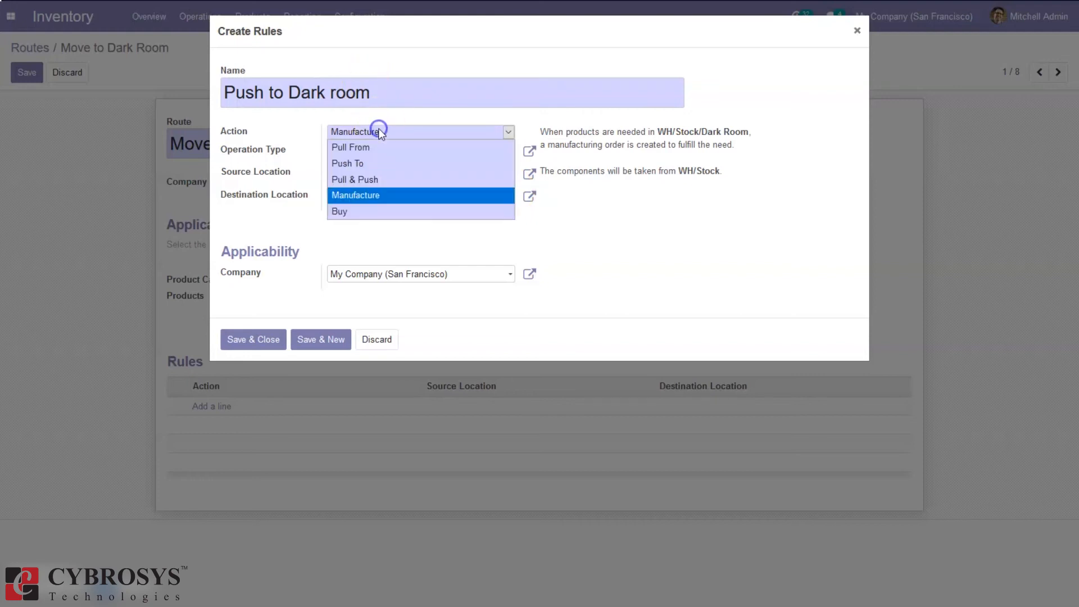
pyautogui.click(347, 212)
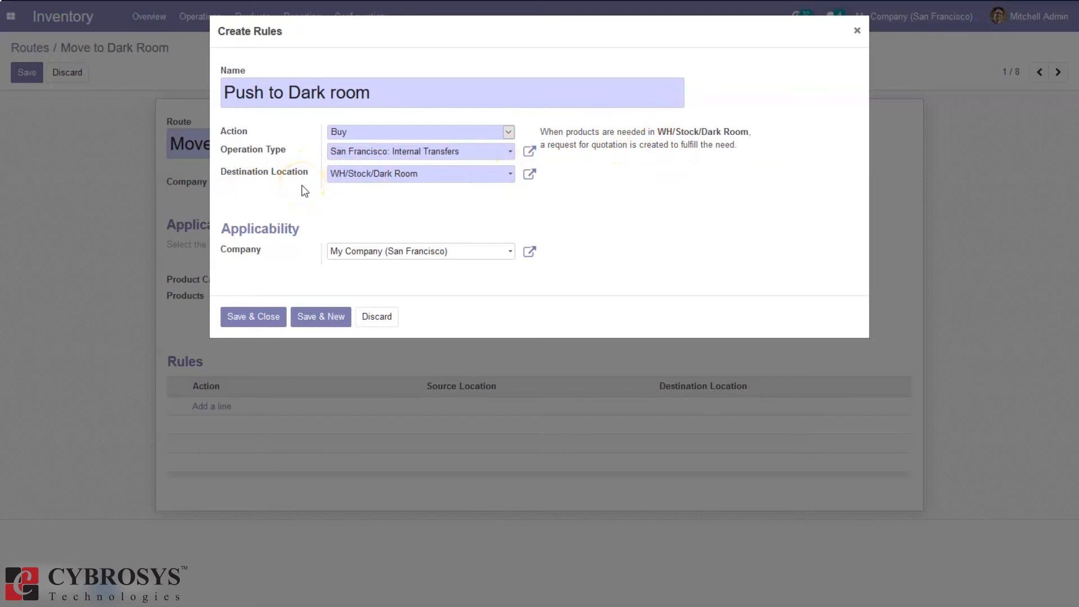
# Set the rule's action to Push To and its source location to WH/Stock
pyautogui.click(373, 142)
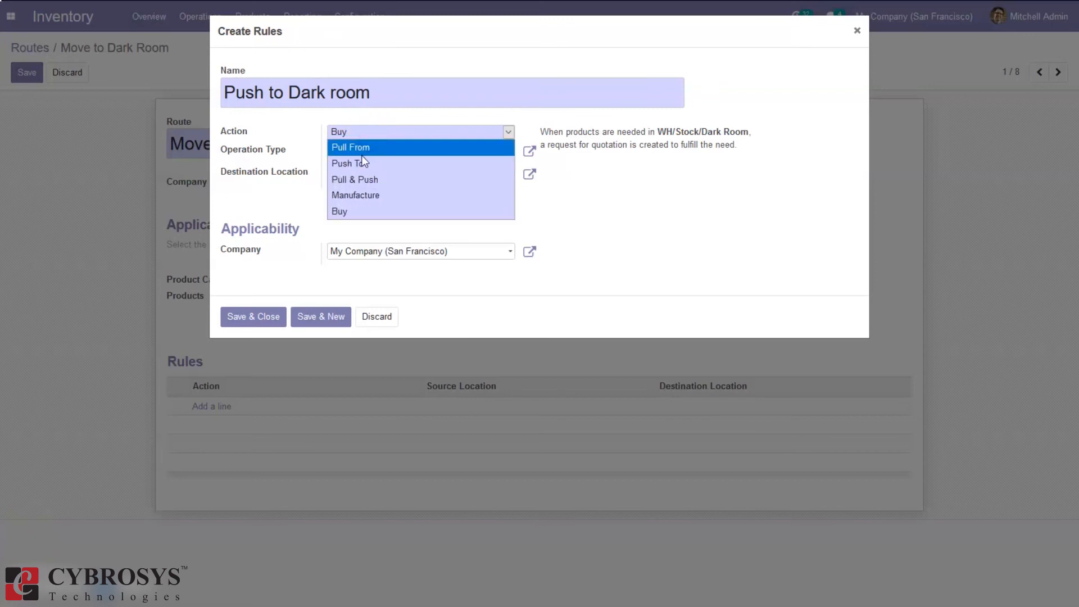
pyautogui.click(360, 163)
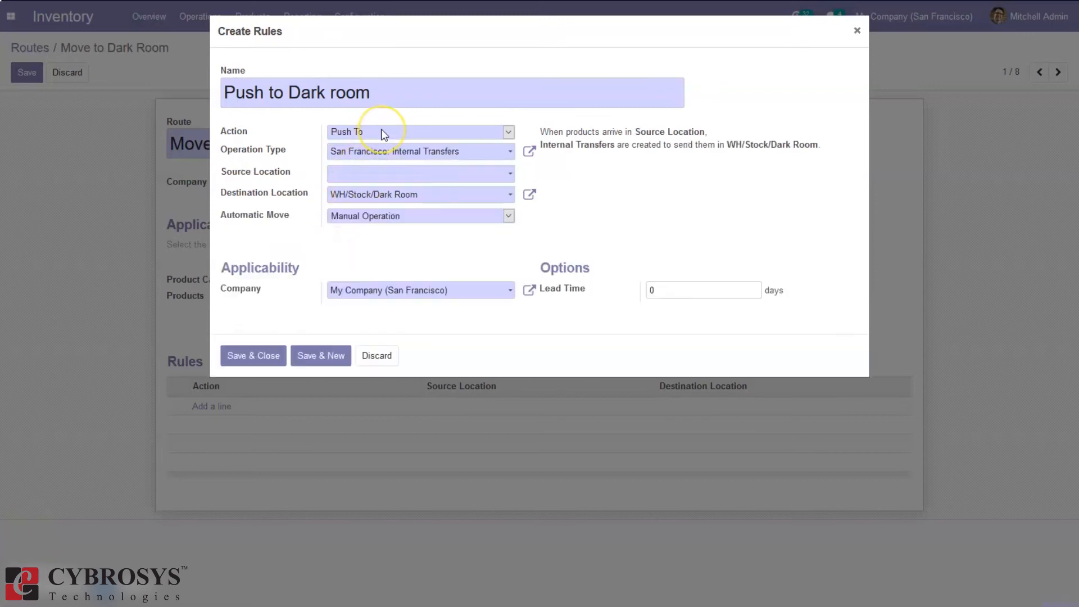
pyautogui.click(372, 172)
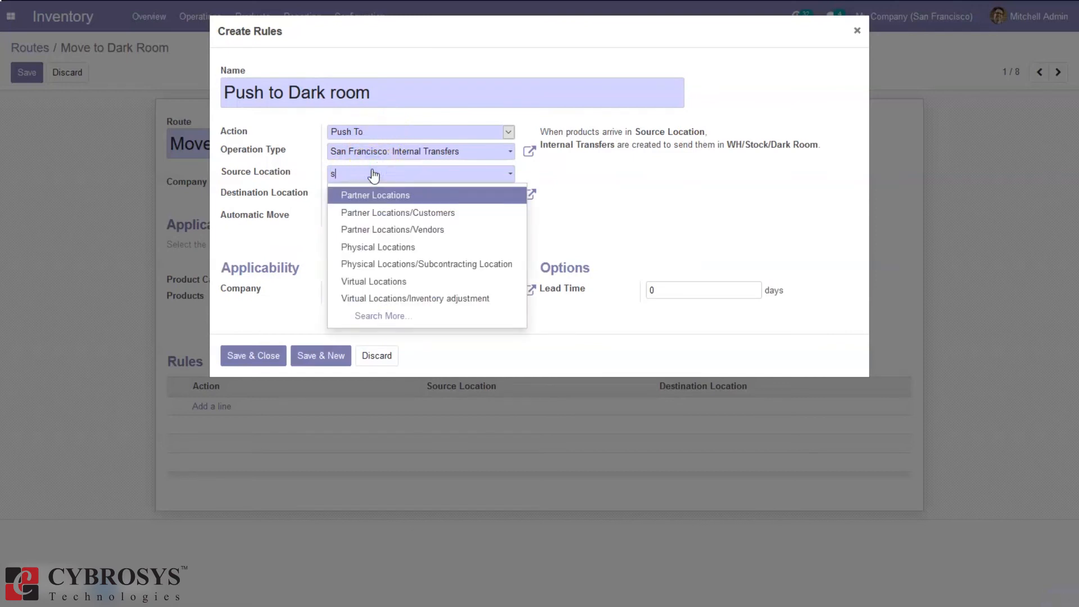
pyautogui.write('wh')
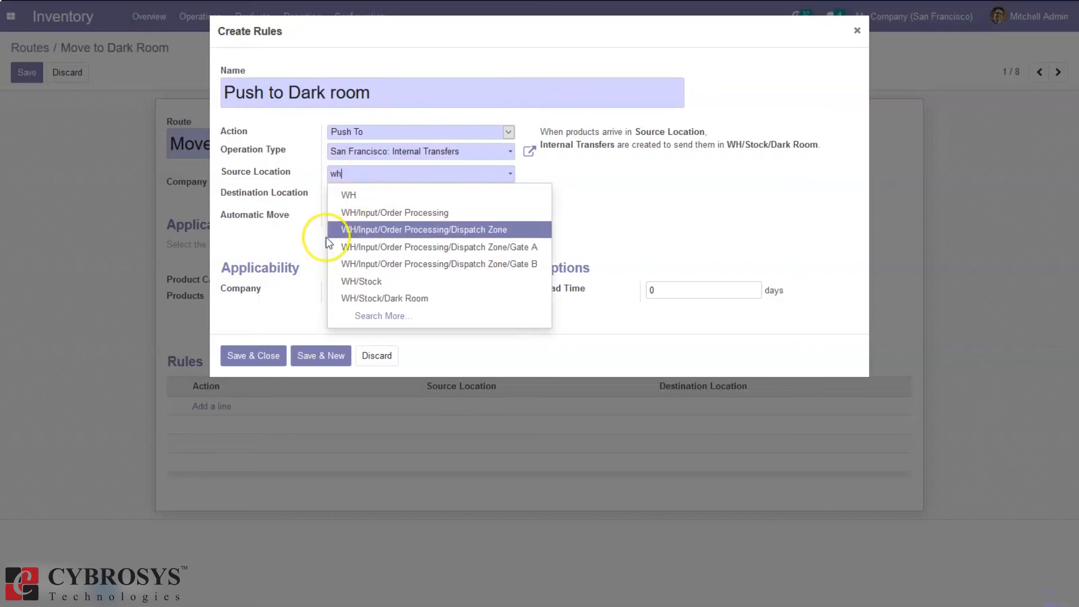
pyautogui.click(370, 281)
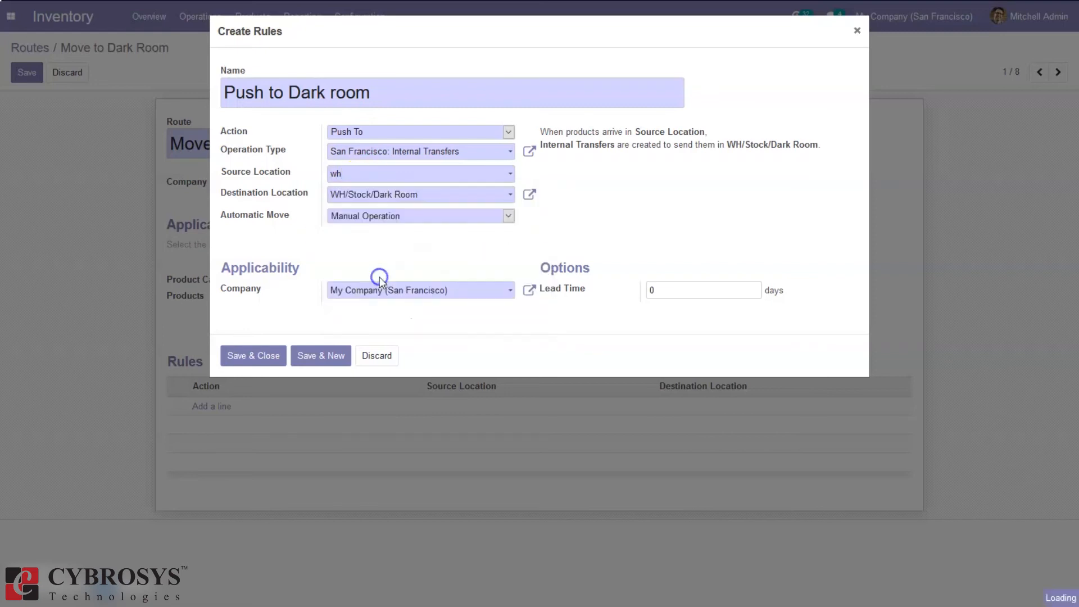
# Set the rule's automatic move to Manual Operation and save both the rule and the Move to Dark Room route
pyautogui.click(360, 222)
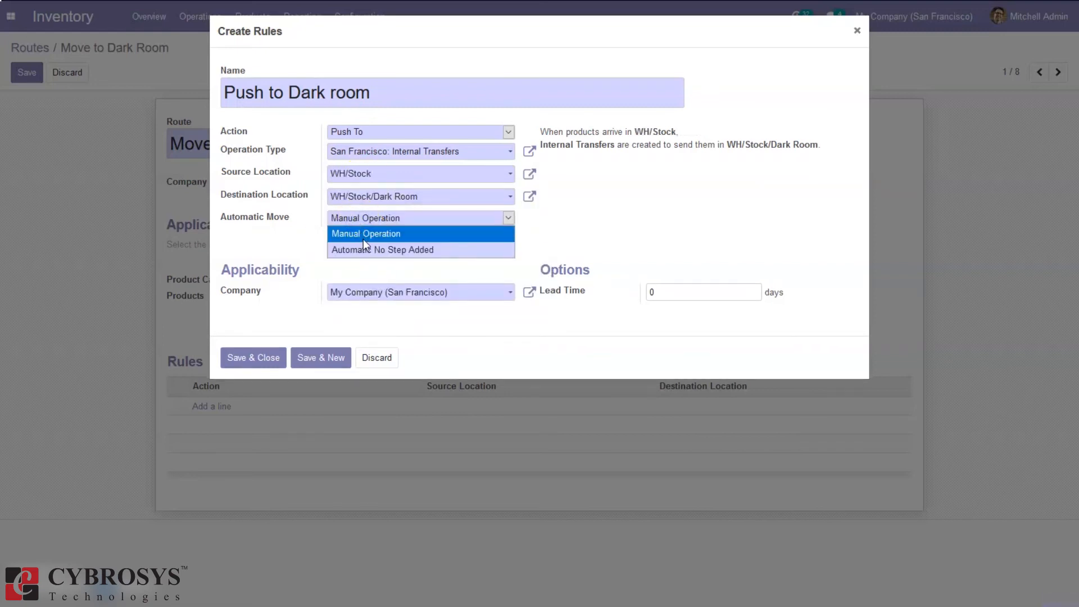
pyautogui.click(364, 238)
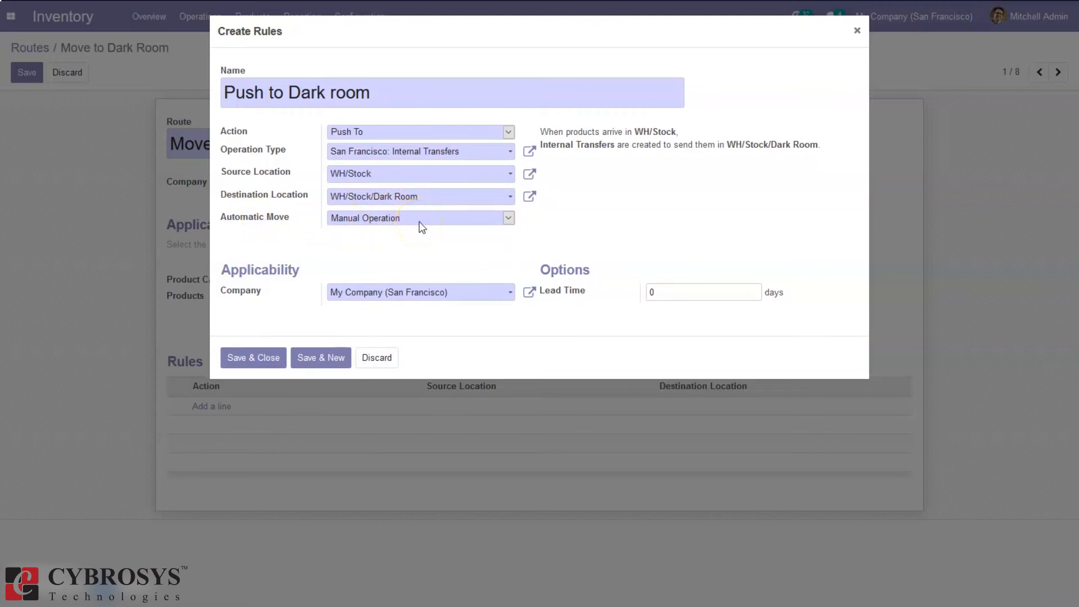
pyautogui.click(247, 361)
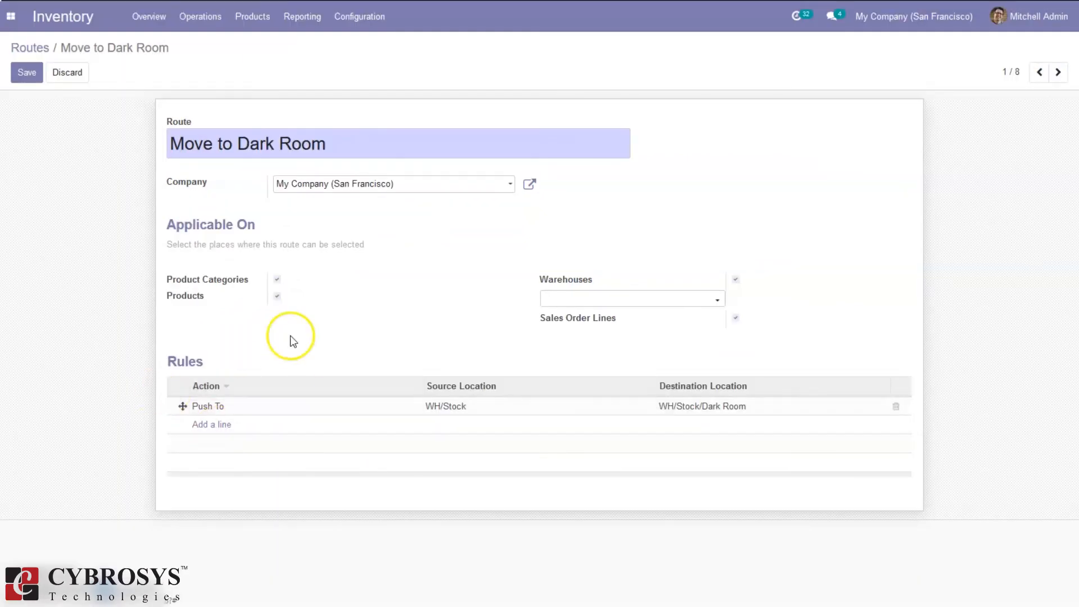
pyautogui.click(27, 73)
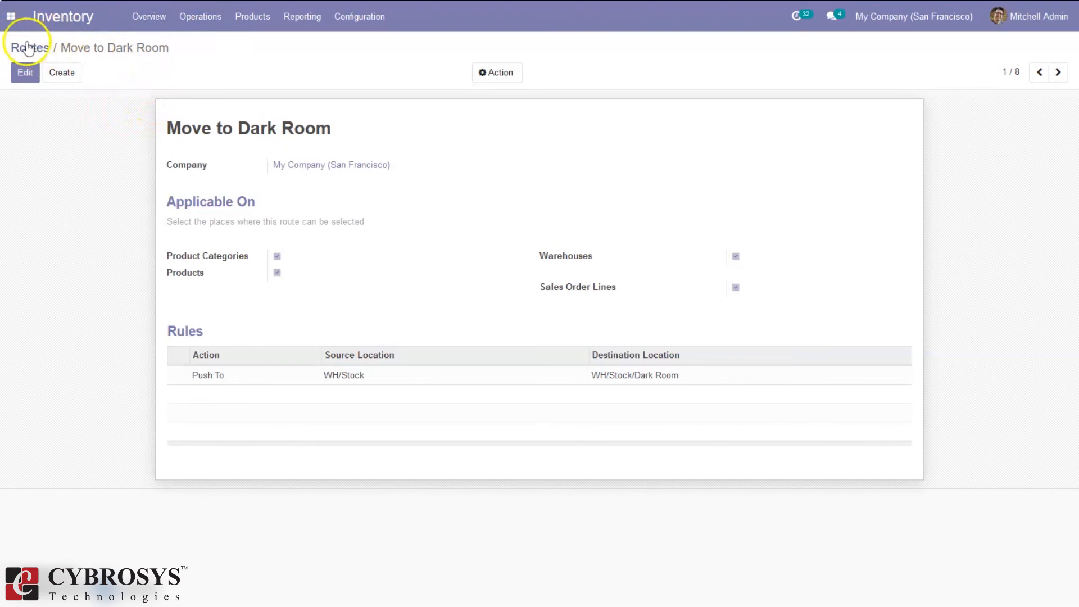
# Switch to the Purchase app and create a request for quotation with Azure Interior as the vendor
pyautogui.click(10, 16)
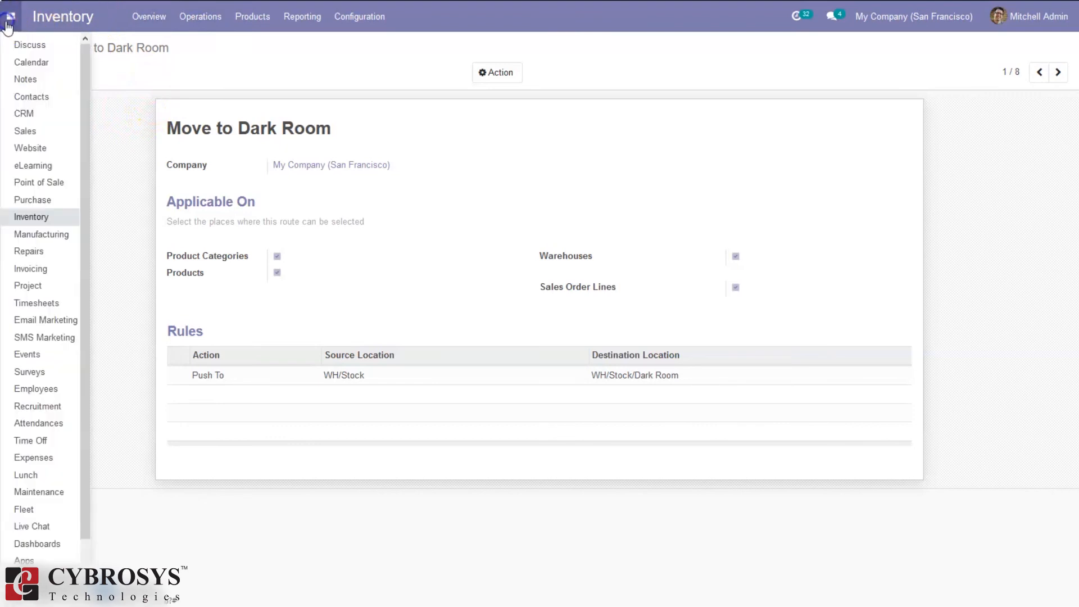
pyautogui.click(33, 204)
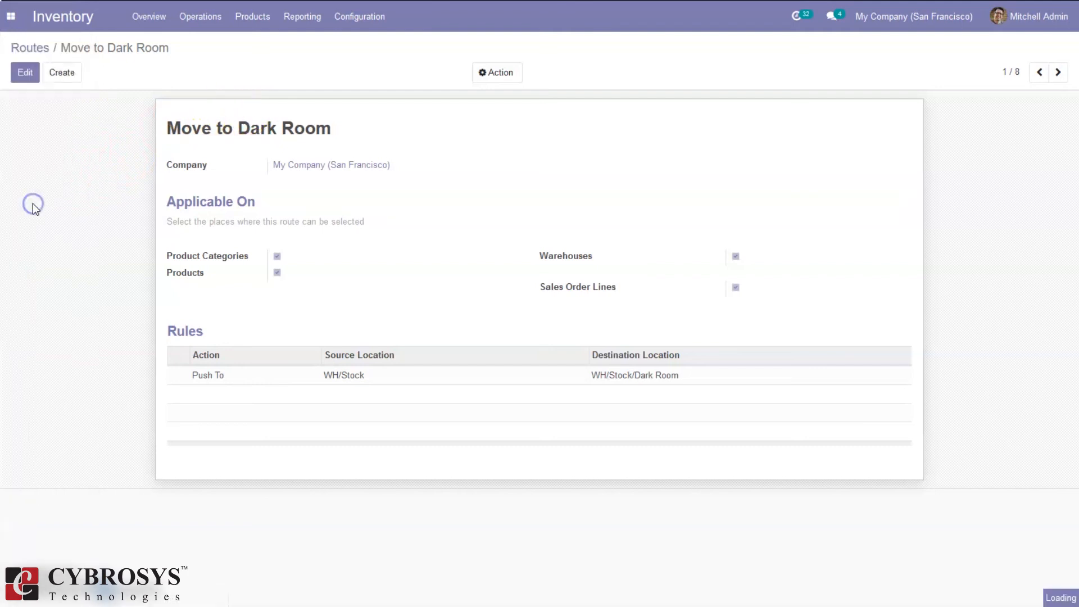
pyautogui.click(24, 73)
pyautogui.click(324, 207)
pyautogui.write('m')
pyautogui.press('BackSpace')
pyautogui.click(333, 220)
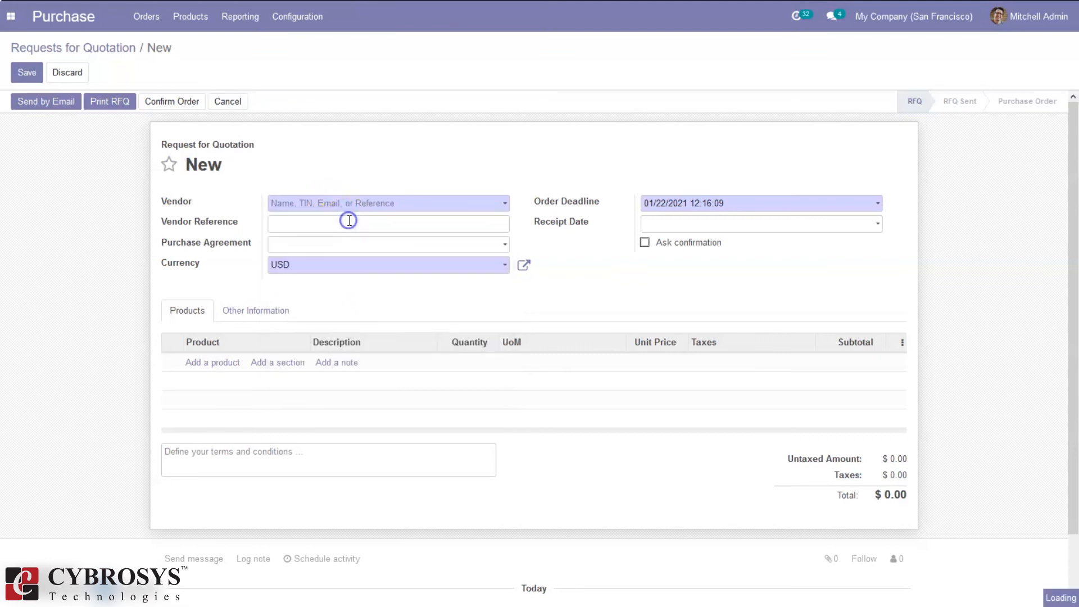
# Add the Medicine product to the quotation with a unit price of 50
pyautogui.click(209, 364)
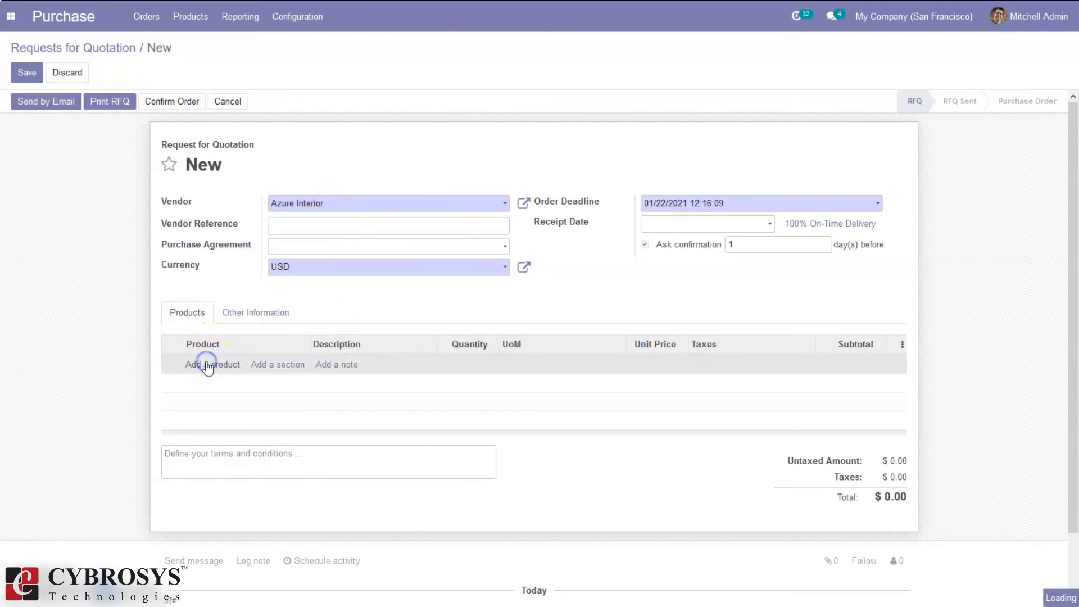
pyautogui.write('med')
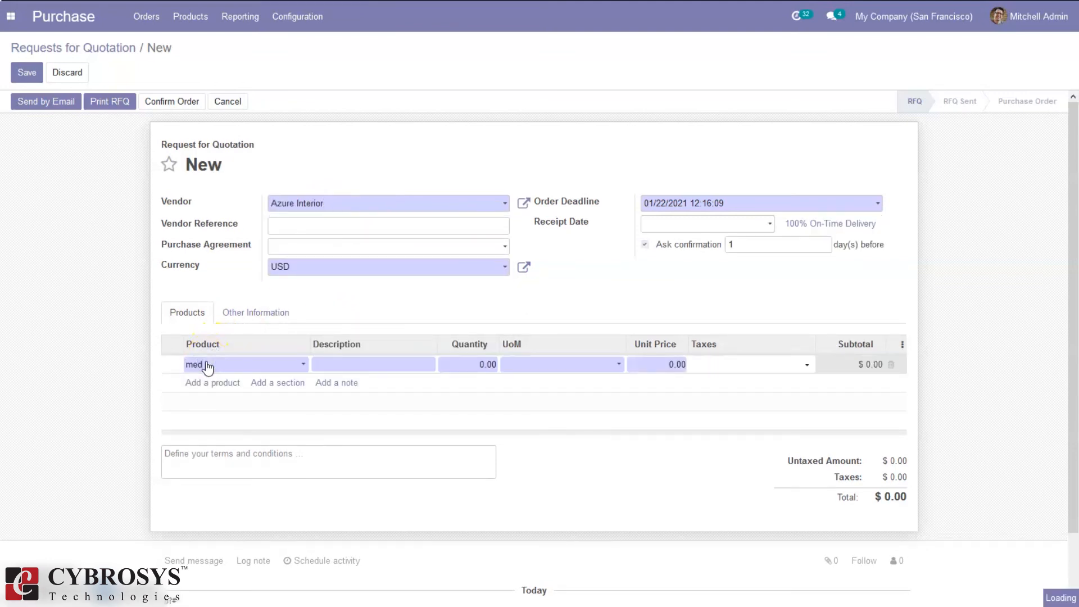
pyautogui.click(224, 381)
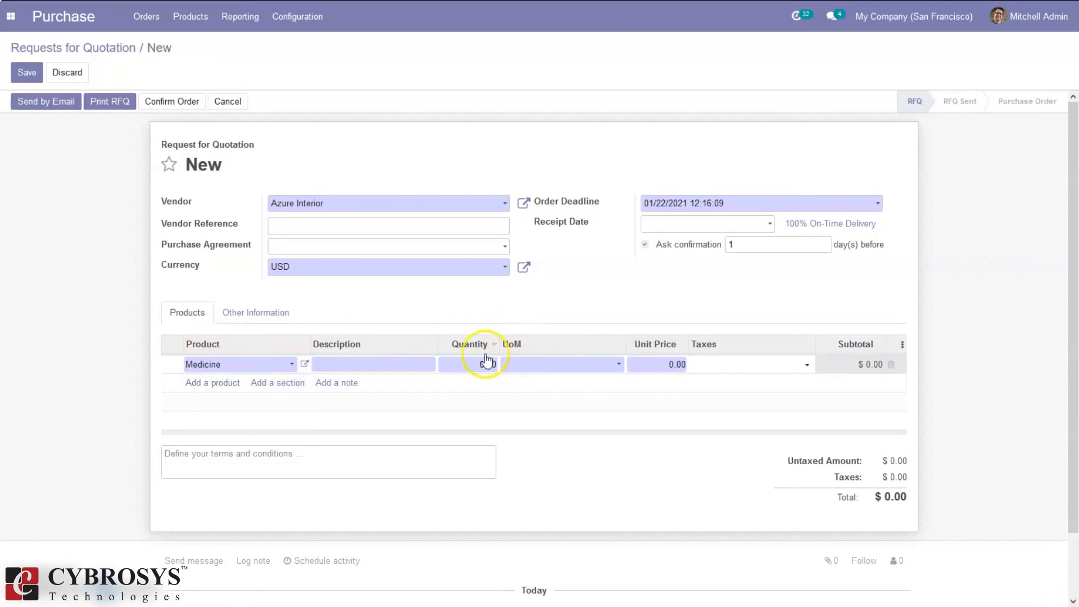
pyautogui.click(672, 368)
pyautogui.write('50')
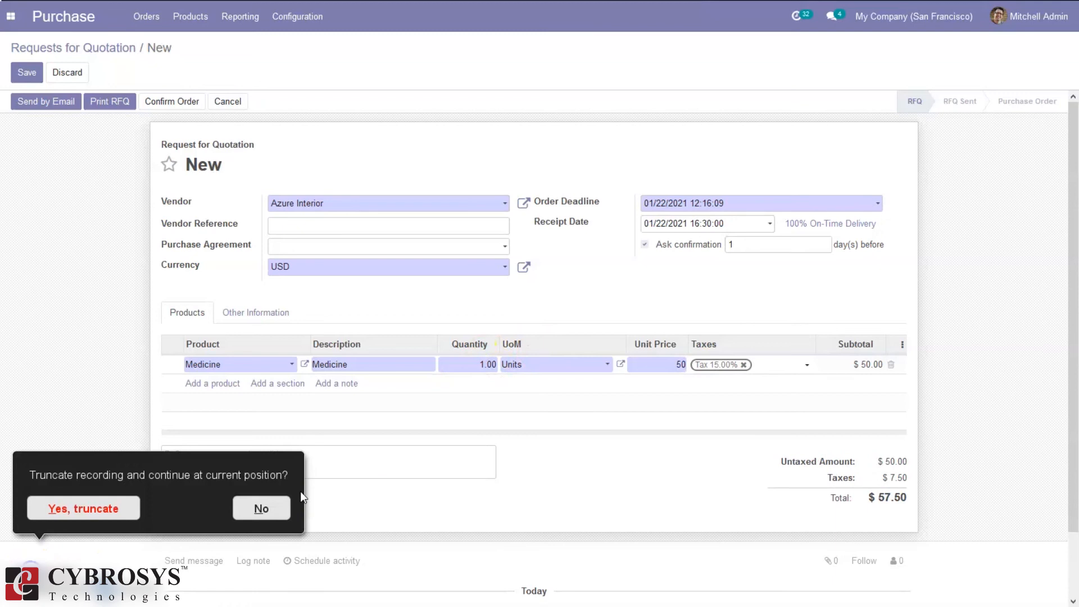
pyautogui.click(387, 451)
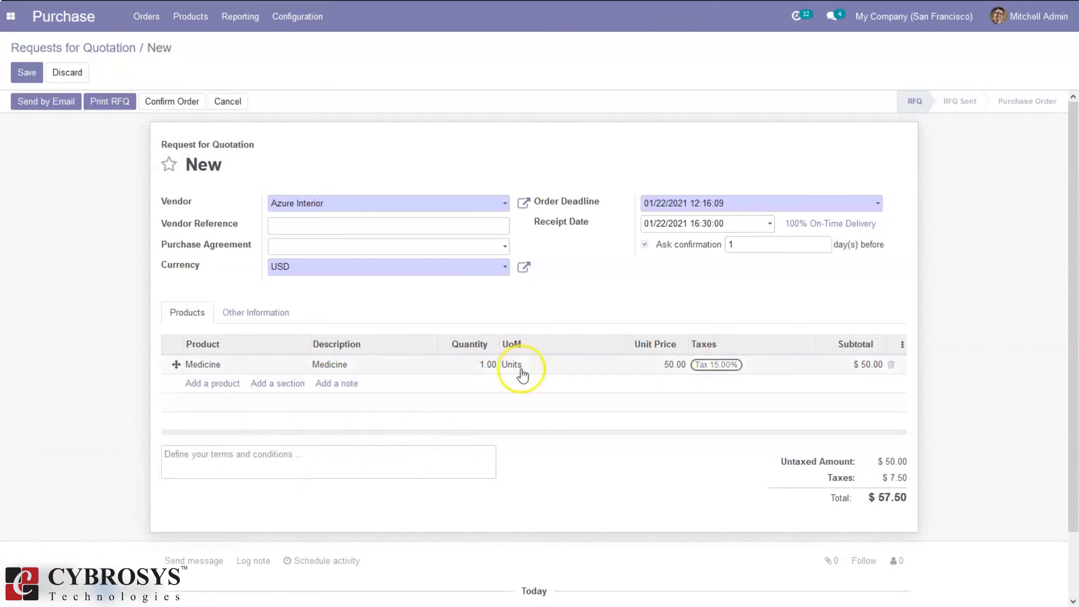
# Confirm the purchase order and validate its receipt as an immediate transfer of all quantities
pyautogui.click(176, 98)
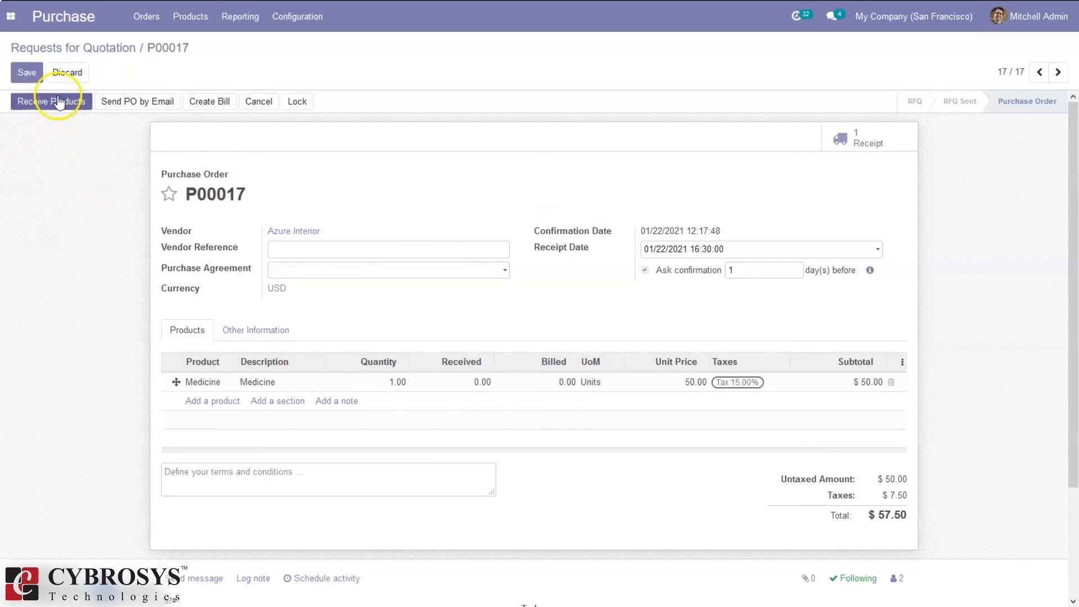
pyautogui.click(59, 102)
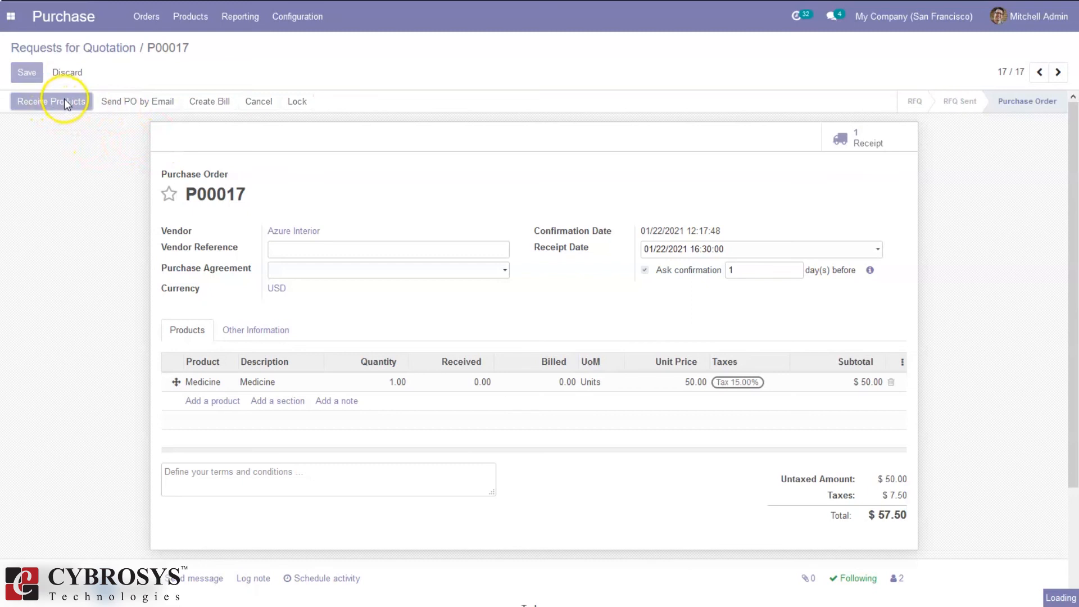
pyautogui.click(29, 99)
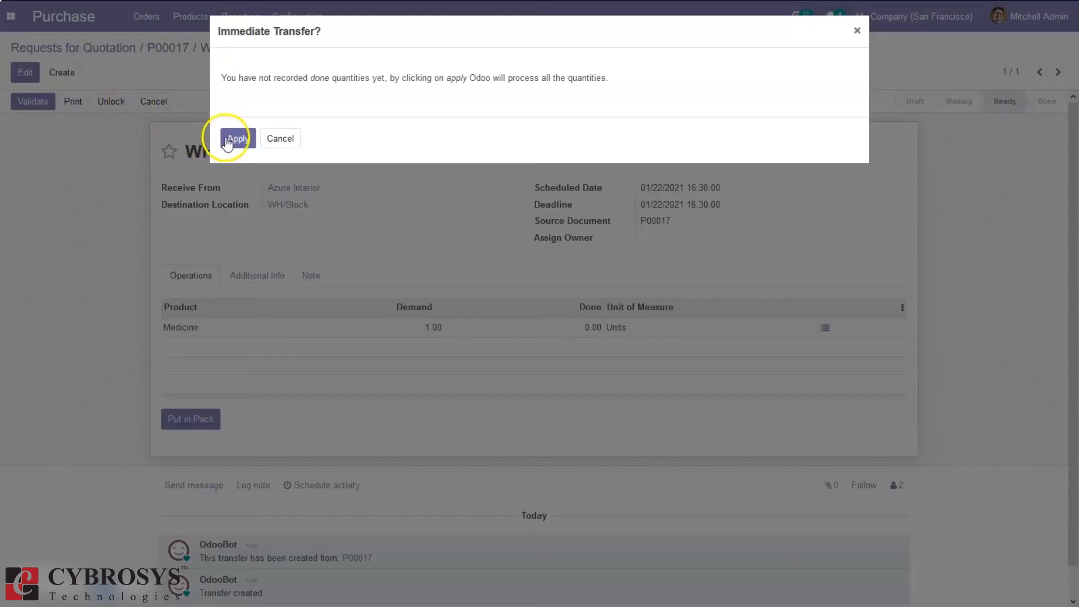
pyautogui.click(227, 138)
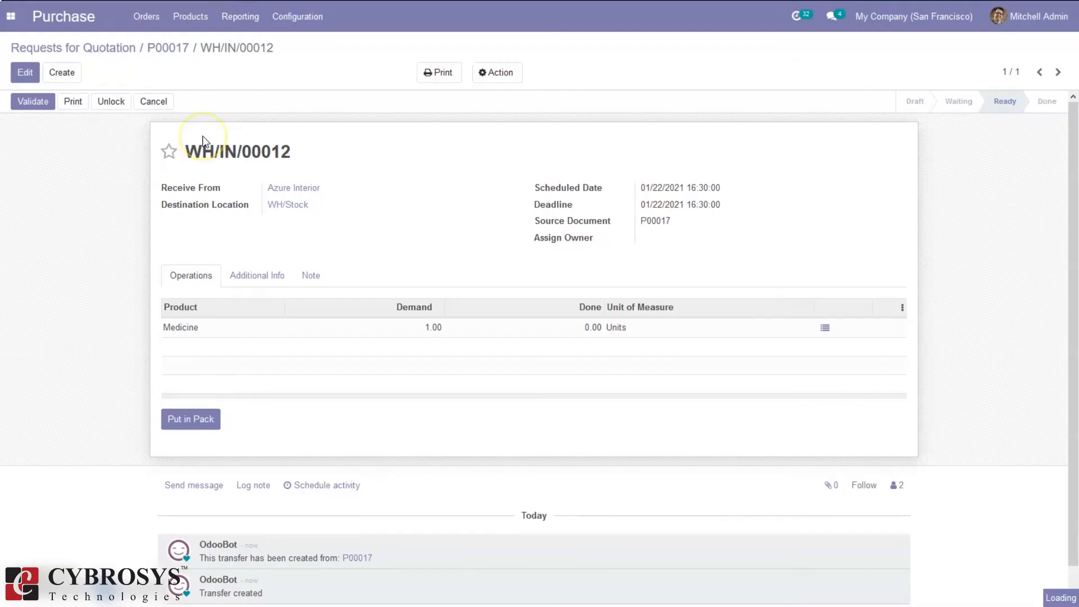
# Switch to Inventory and validate the ready internal transfer from WH/Stock to WH/Stock/Dark Room, processing all quantities
pyautogui.click(17, 19)
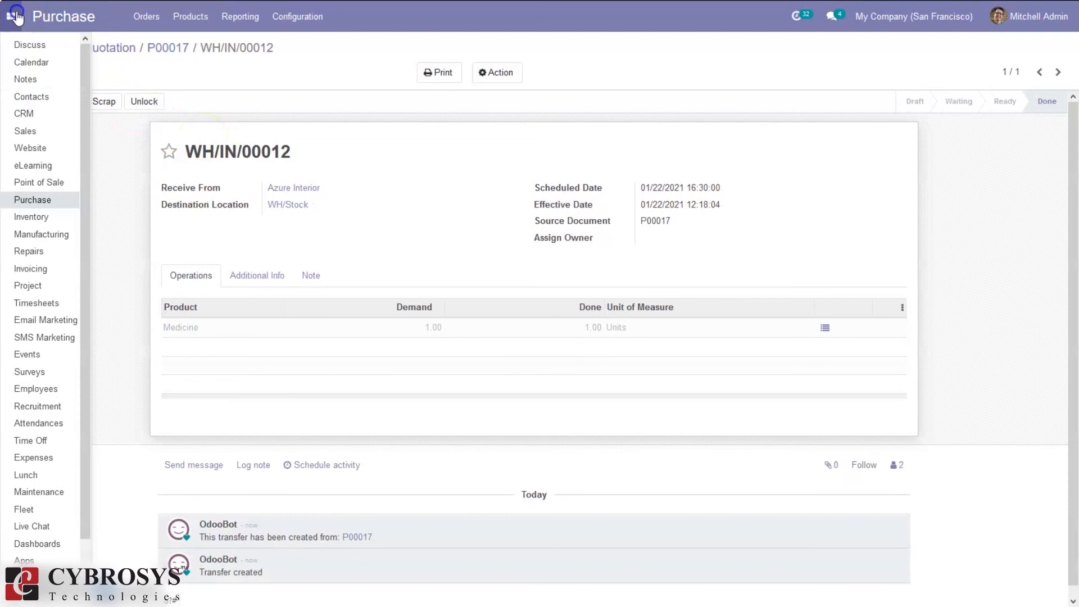
pyautogui.click(36, 215)
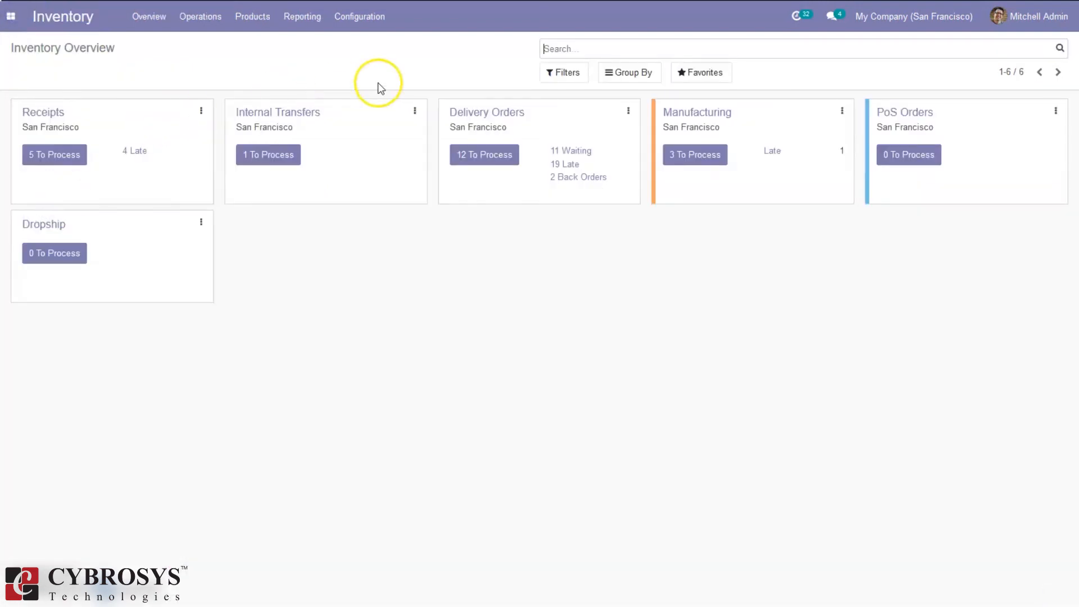
pyautogui.click(261, 157)
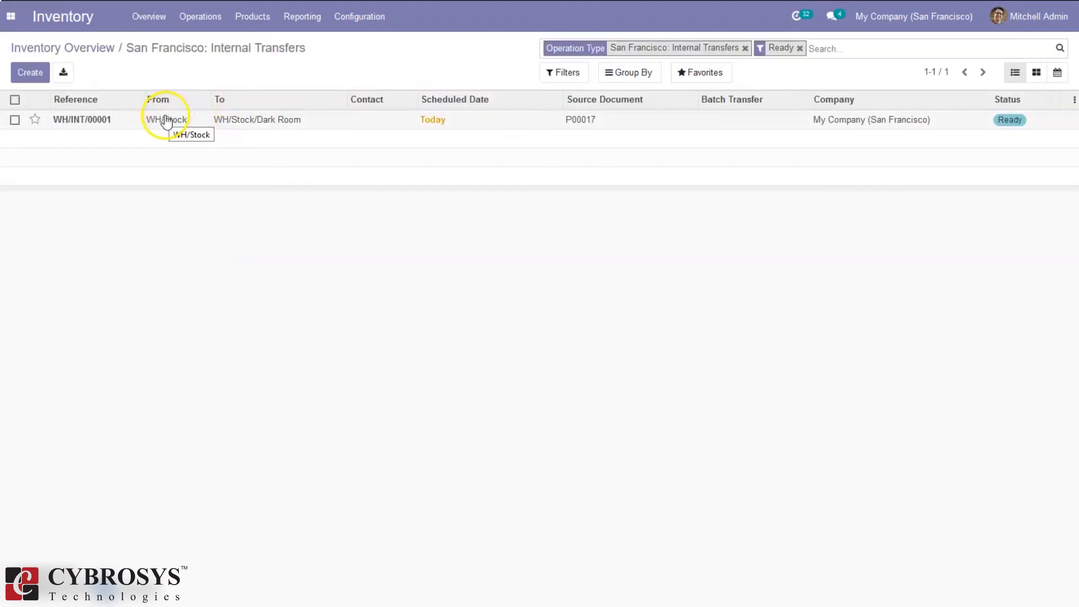
pyautogui.click(325, 121)
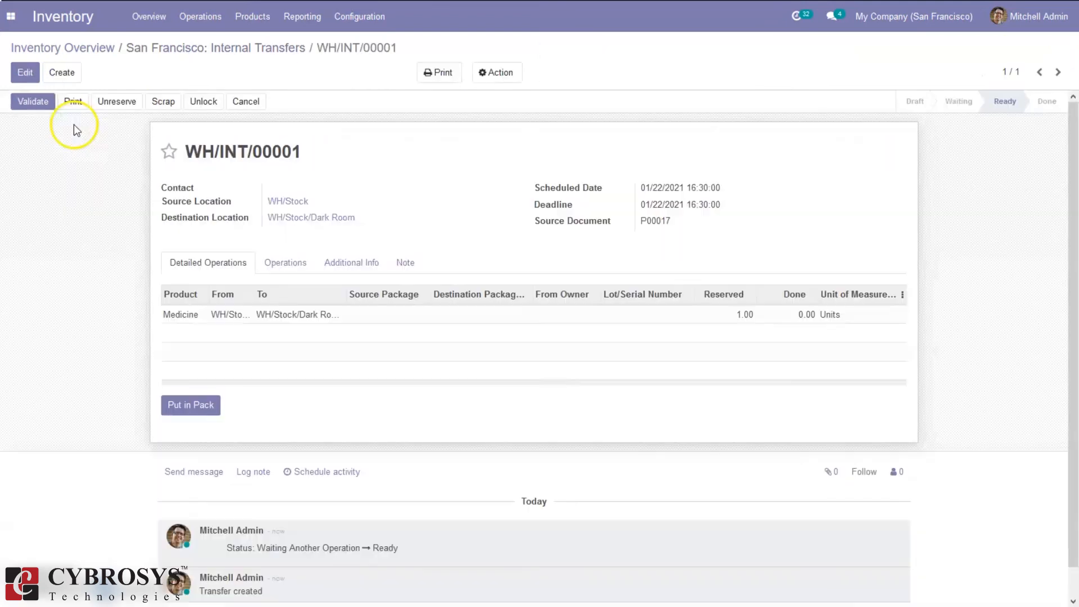
pyautogui.click(31, 101)
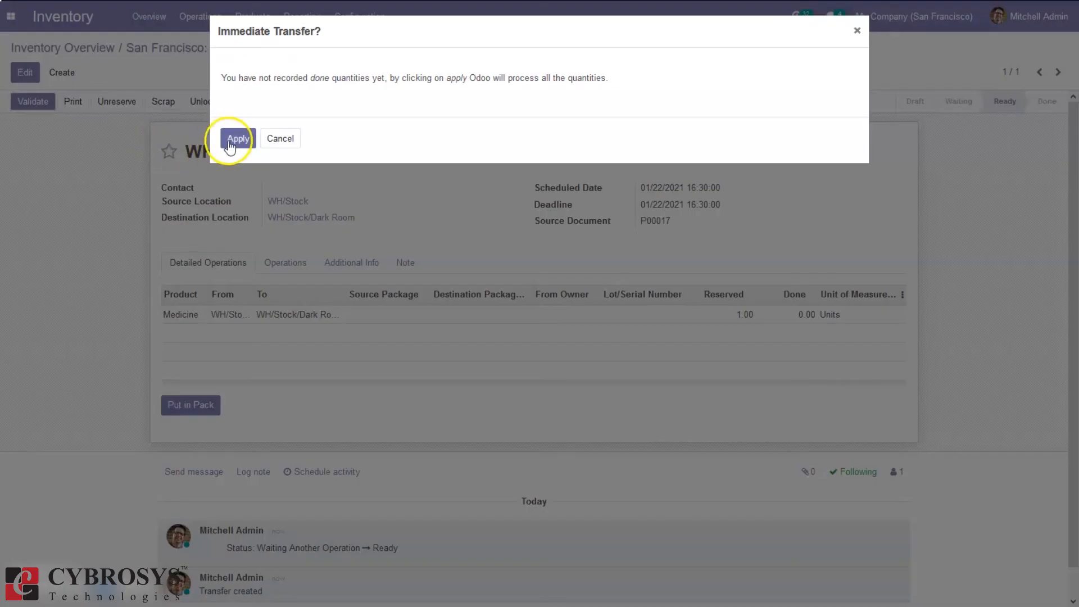
pyautogui.click(230, 141)
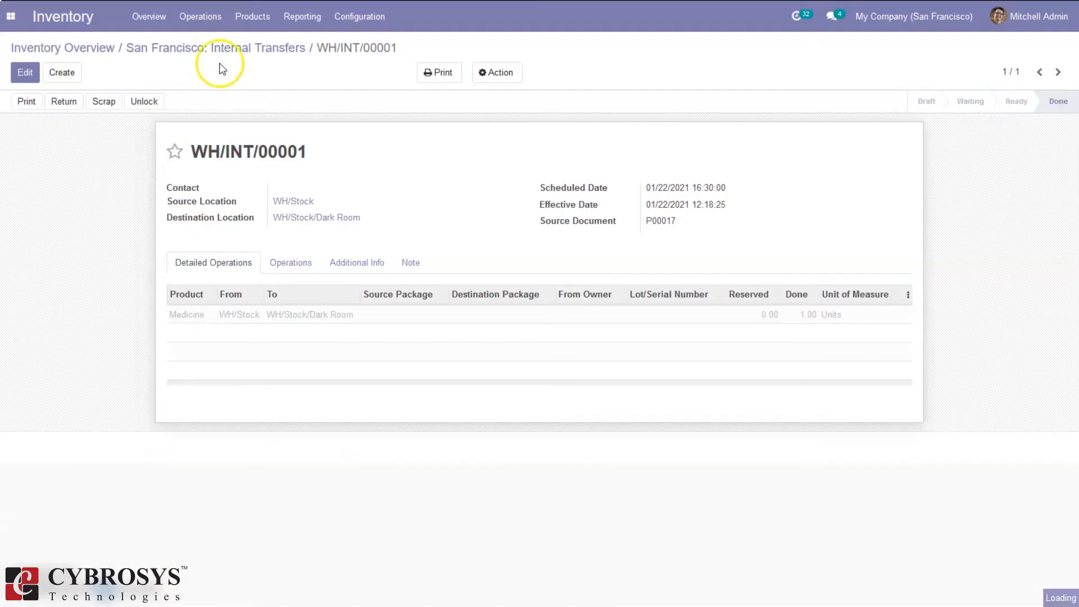
# Set the Automatic Move of the Move to Dark Room route's push rule to Automatic No Step Added and save the route
pyautogui.moveTo(346, 2)
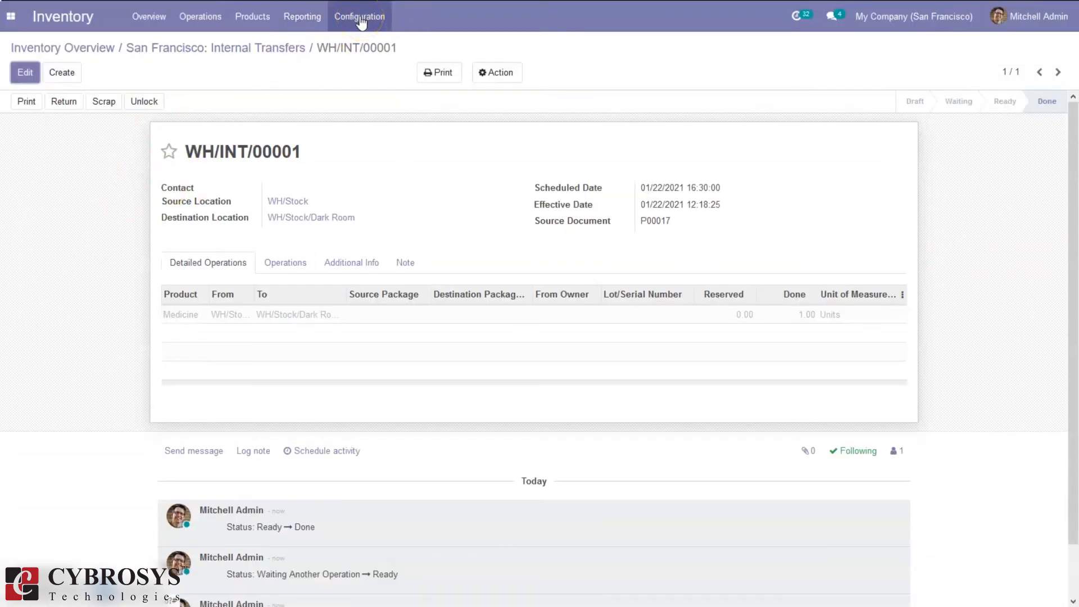
pyautogui.click(361, 18)
pyautogui.click(380, 130)
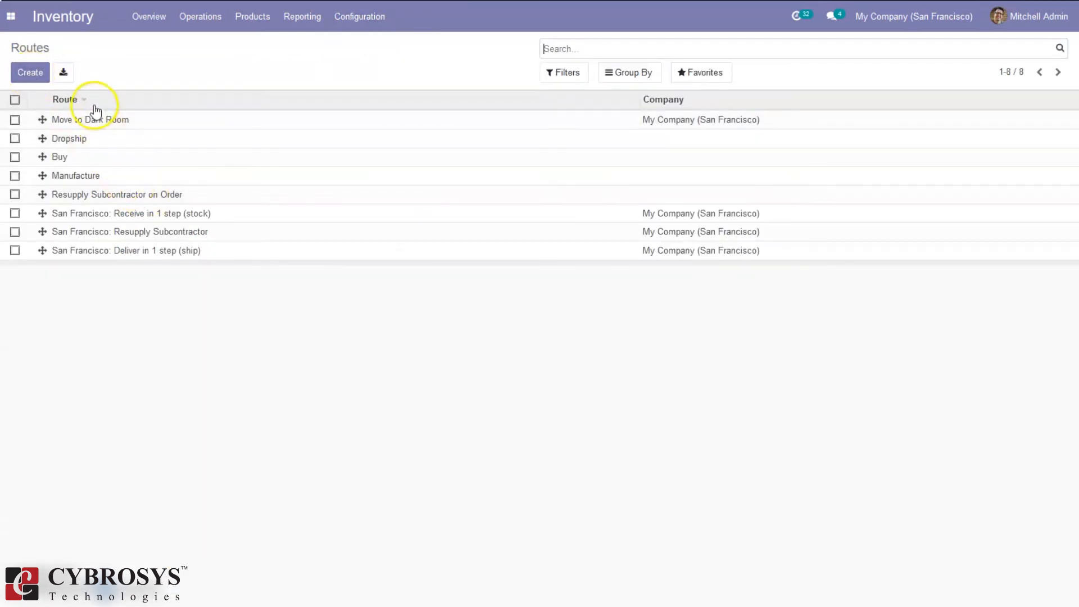
pyautogui.click(111, 119)
pyautogui.click(28, 72)
pyautogui.click(384, 413)
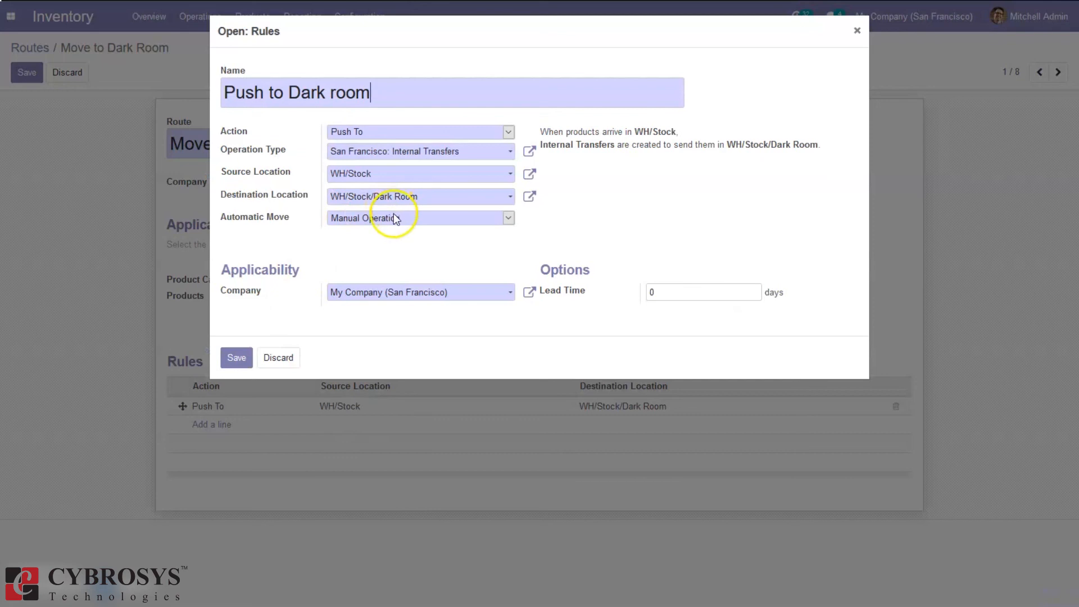
pyautogui.click(357, 218)
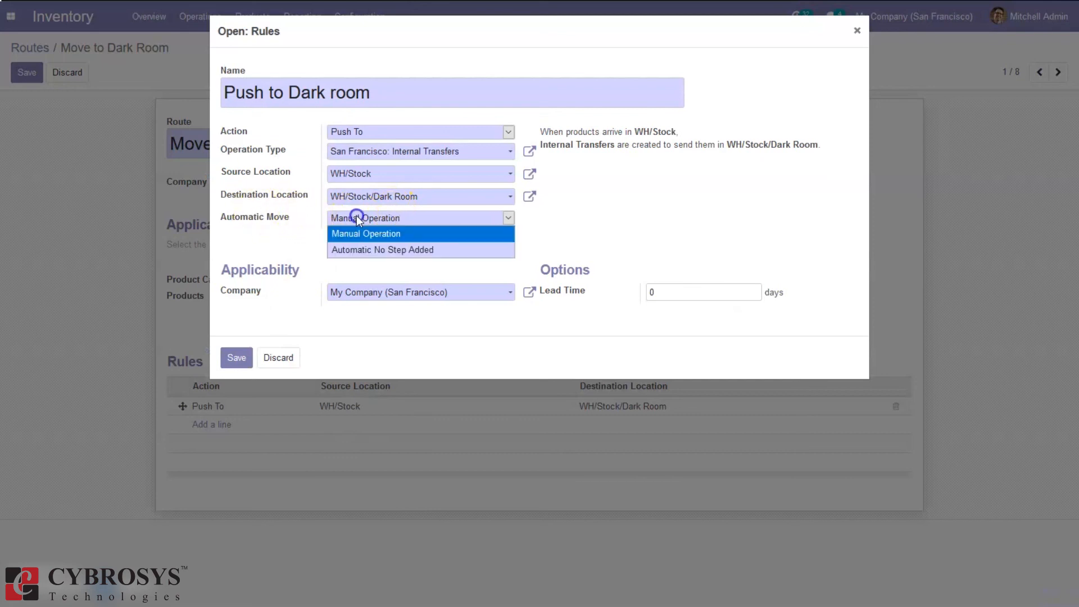
pyautogui.click(375, 249)
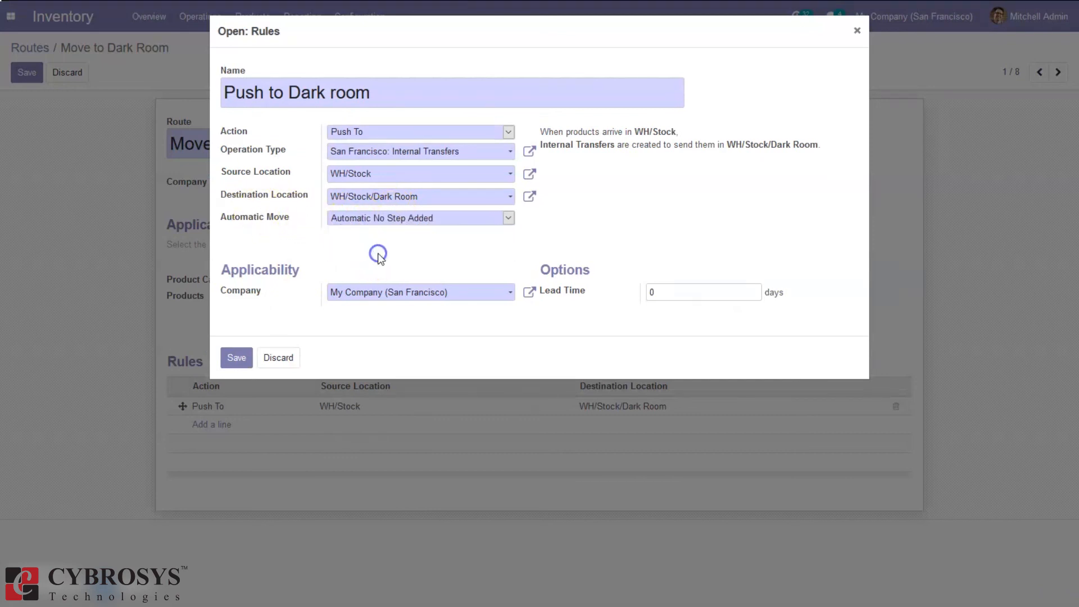
pyautogui.click(230, 362)
pyautogui.click(24, 68)
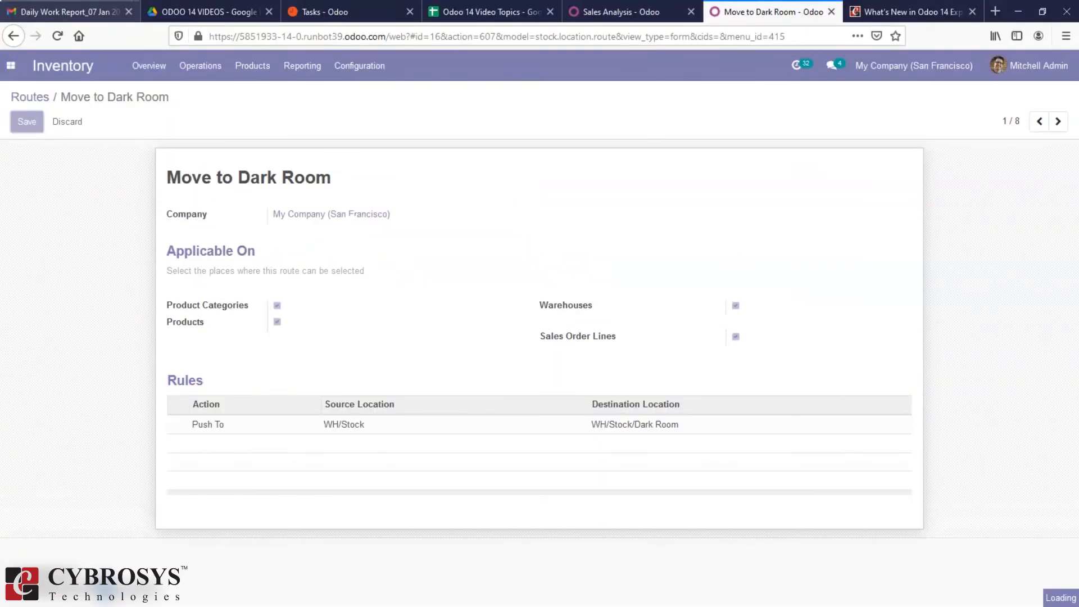
# Switch to the Purchase app and start a new request for quotation with Azure Interior as the vendor
pyautogui.click(10, 16)
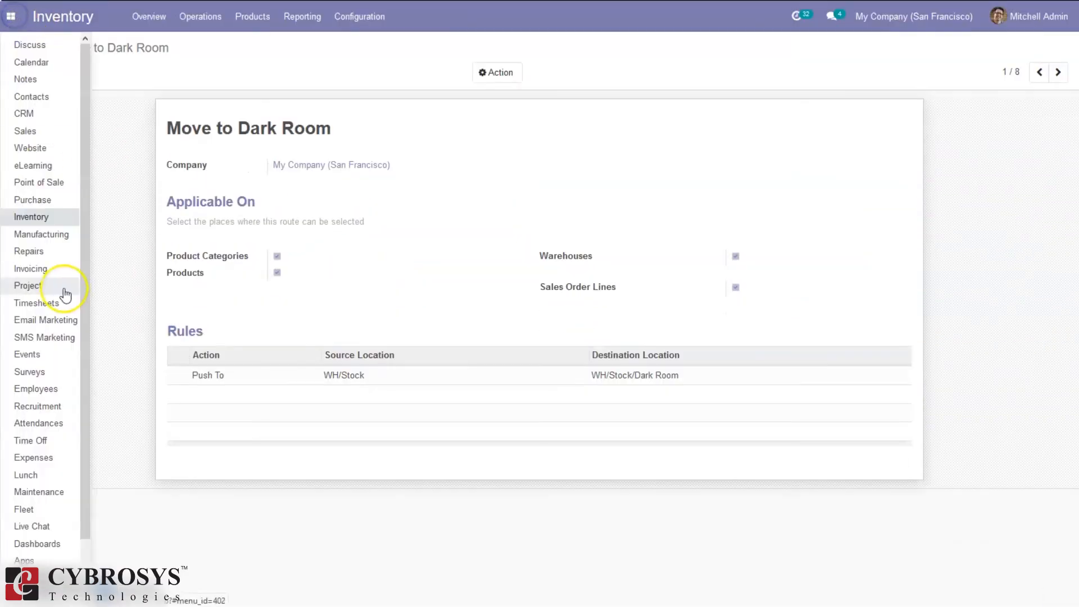
pyautogui.click(35, 194)
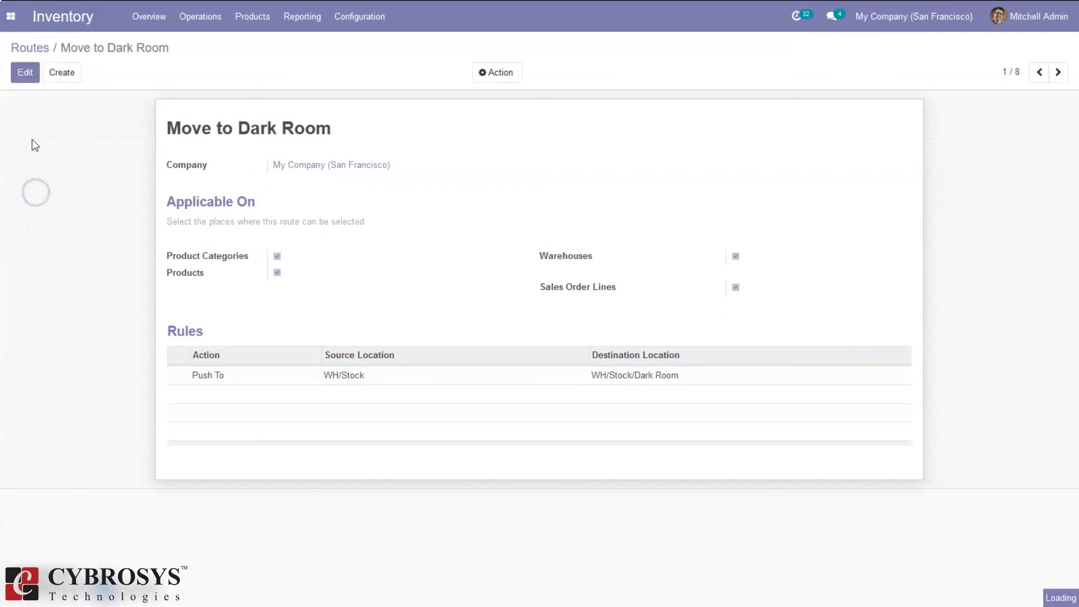
pyautogui.click(18, 75)
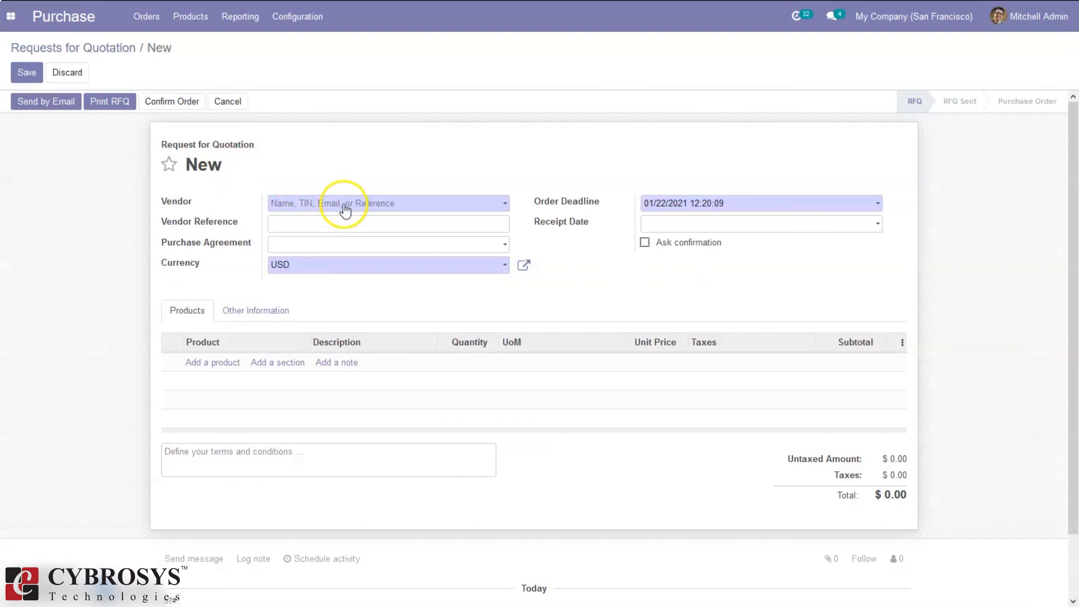
pyautogui.click(344, 206)
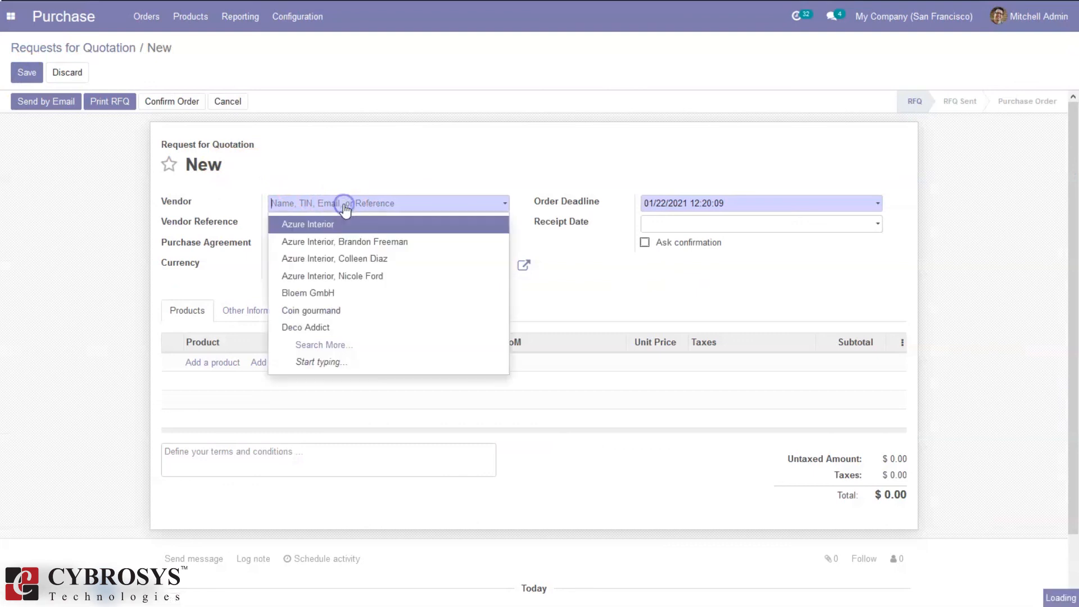
pyautogui.click(332, 224)
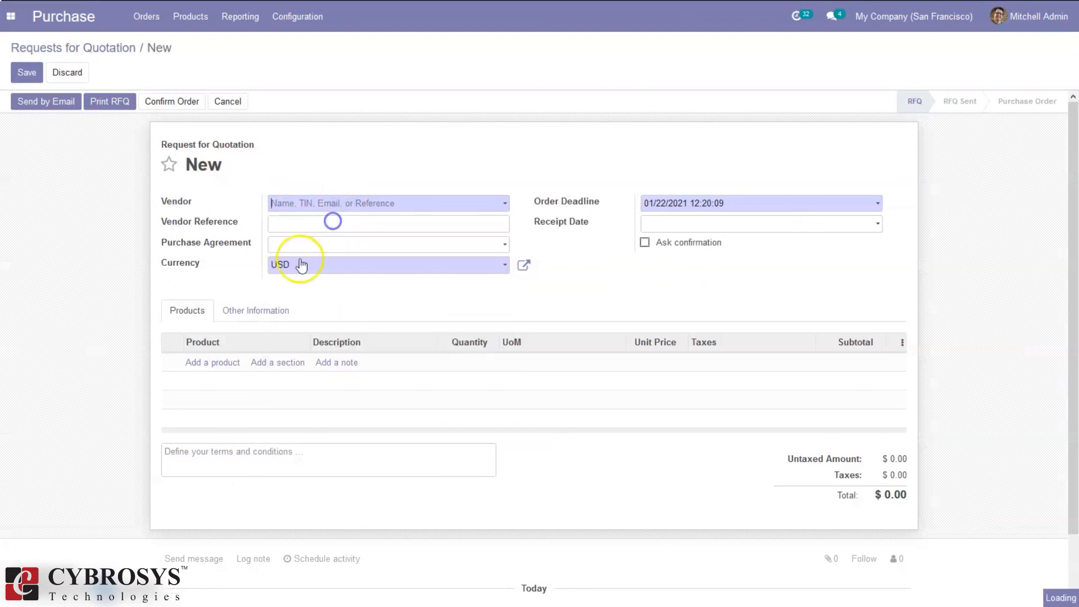
# Add the Medicine product as a line on the new request for quotation
pyautogui.click(216, 365)
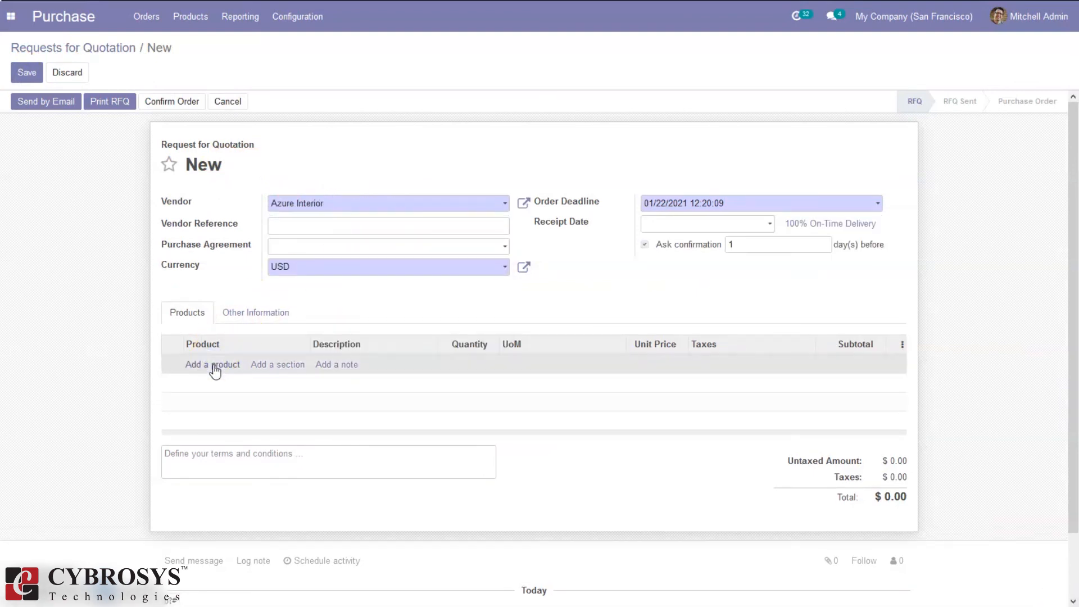
pyautogui.write('med')
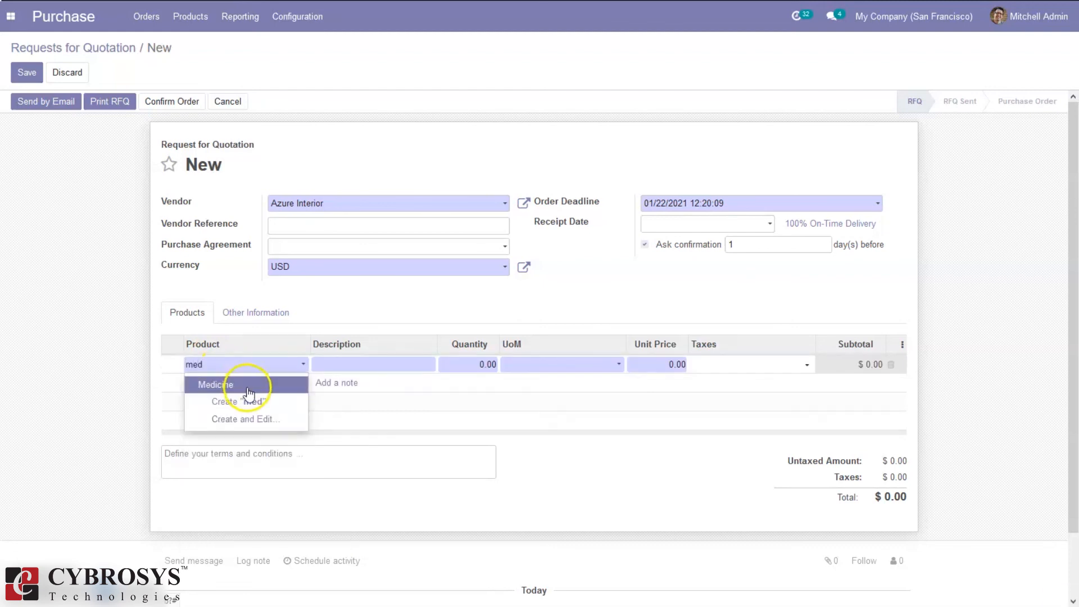
pyautogui.click(248, 387)
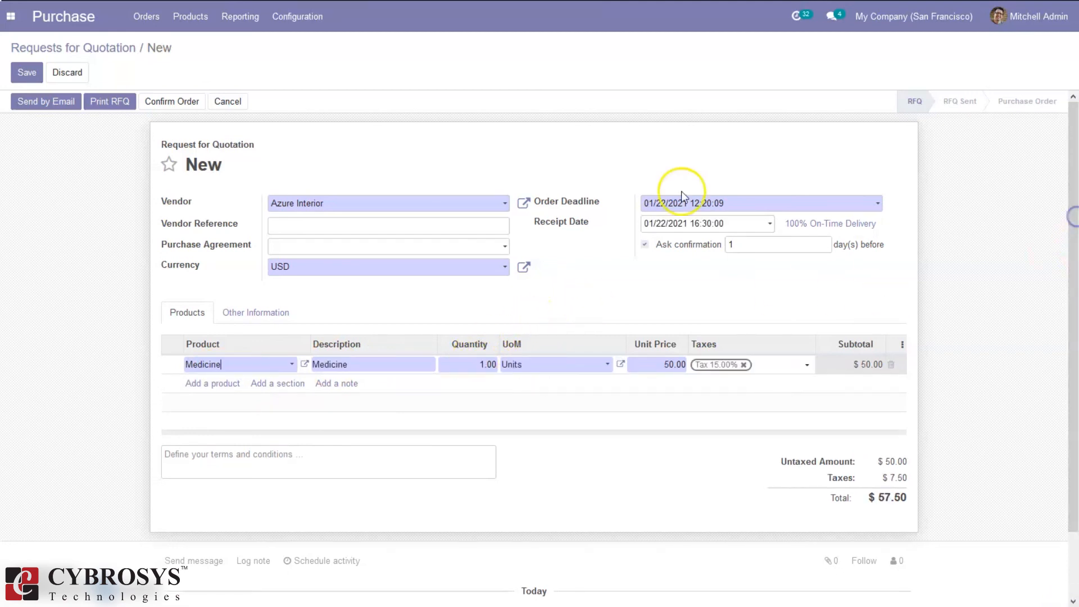
# Confirm the Medicine purchase order, then receive its products by validating the receipt into WH/Stock
pyautogui.click(187, 102)
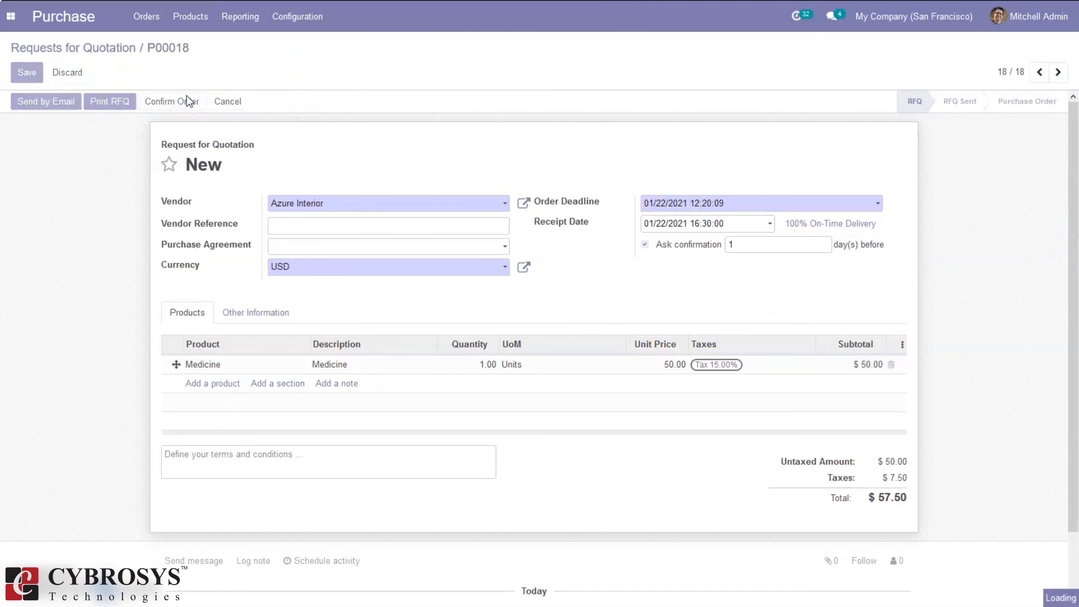
pyautogui.click(180, 105)
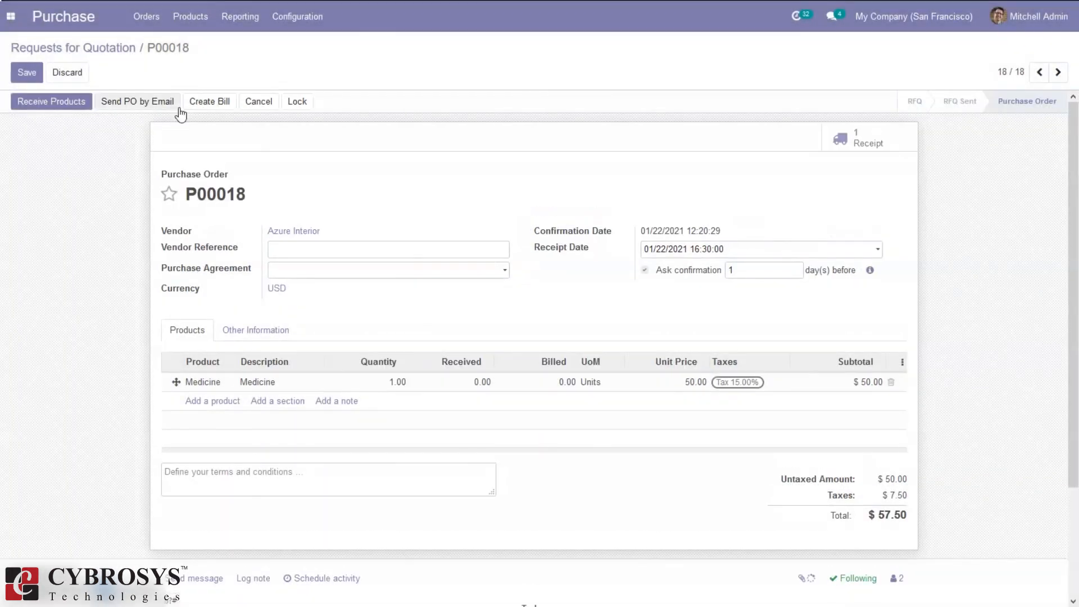
pyautogui.click(60, 104)
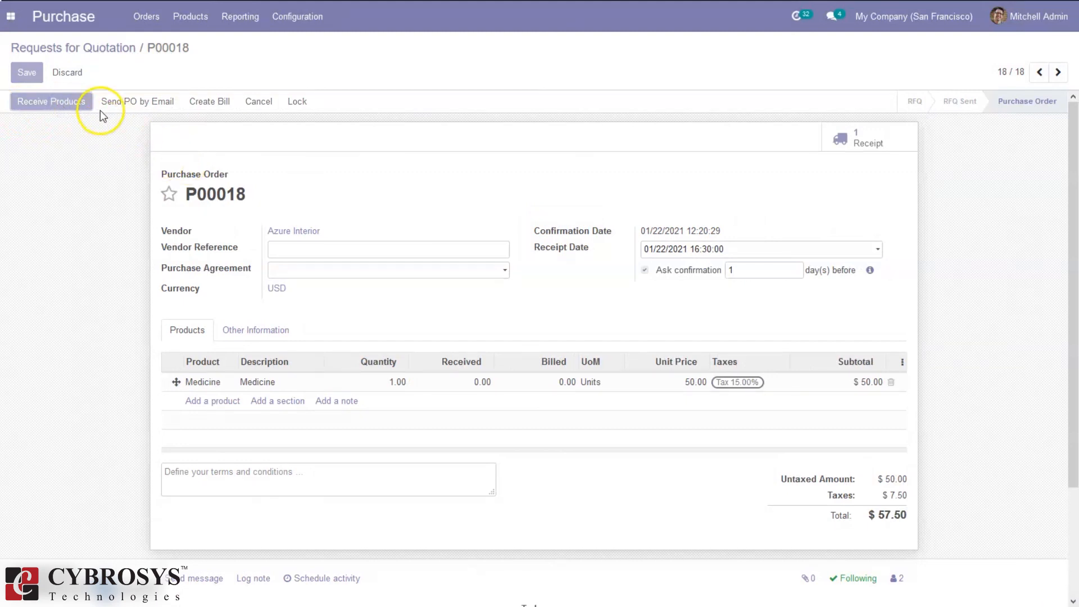
pyautogui.click(84, 107)
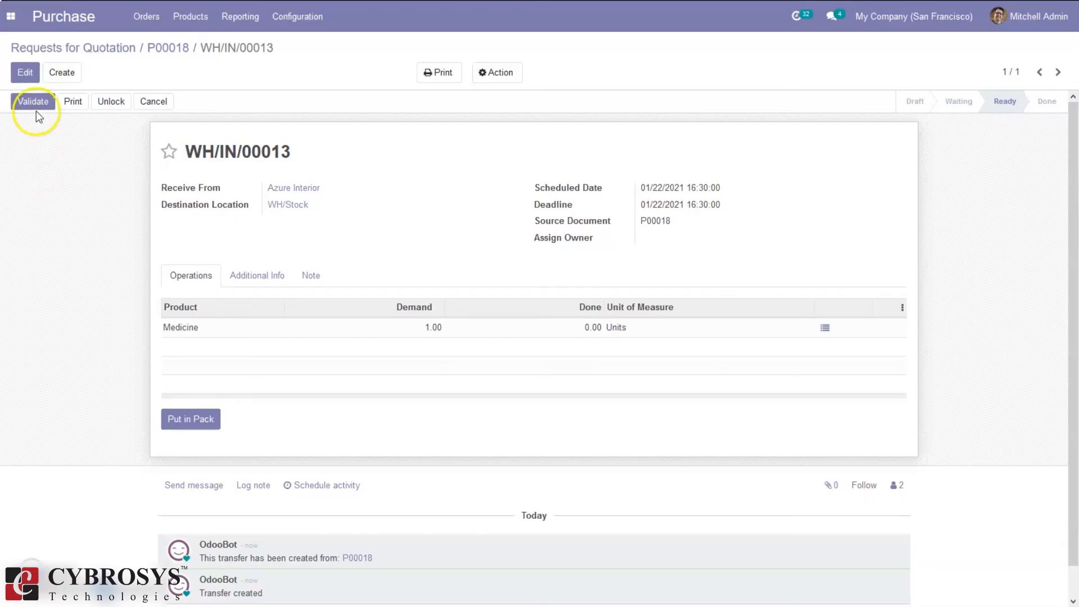
pyautogui.click(31, 105)
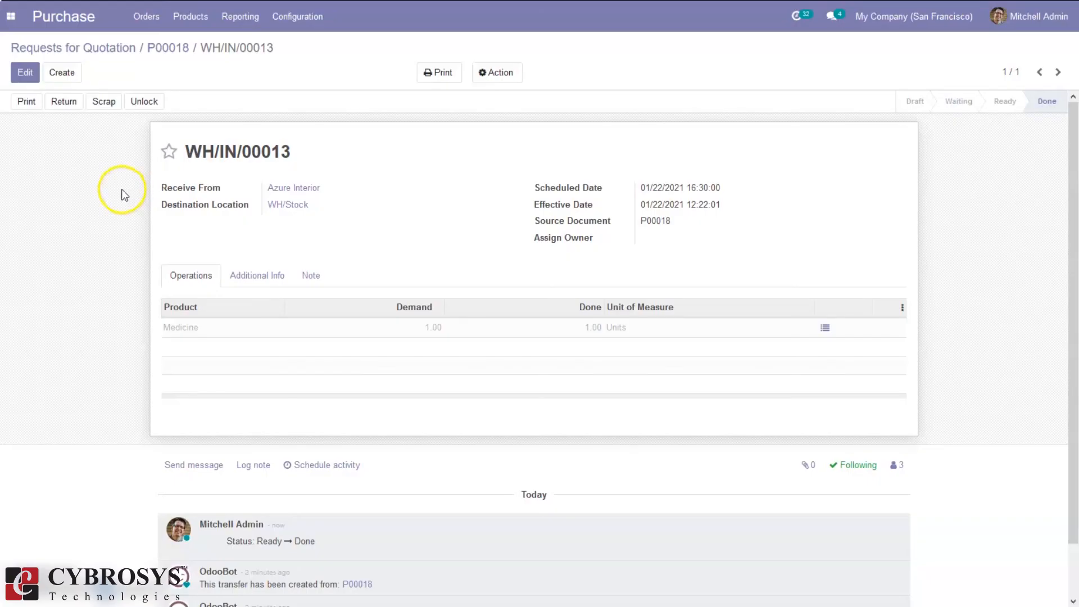
# Switch to the Inventory app and examine the Medicine entries in the Product Moves report, checking their source and destination locations
pyautogui.click(11, 15)
pyautogui.click(35, 217)
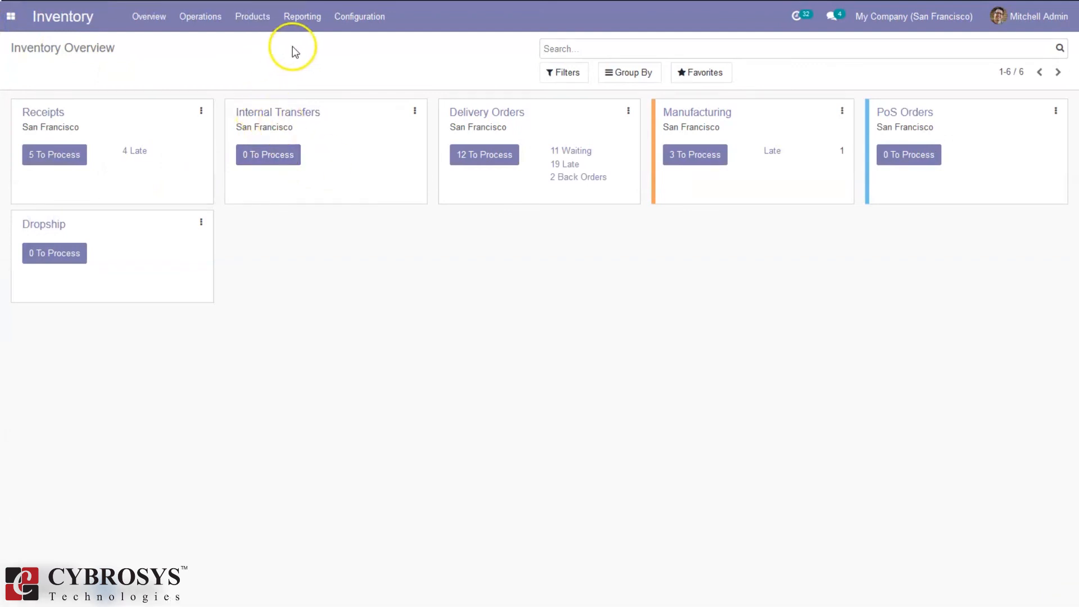
pyautogui.click(273, 18)
pyautogui.click(321, 17)
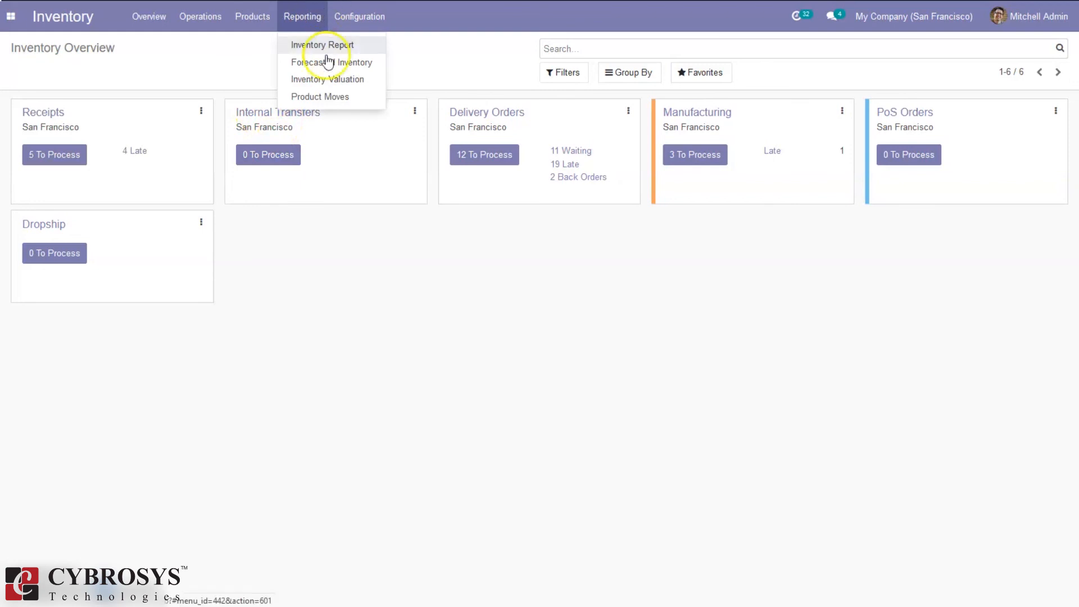
pyautogui.click(320, 96)
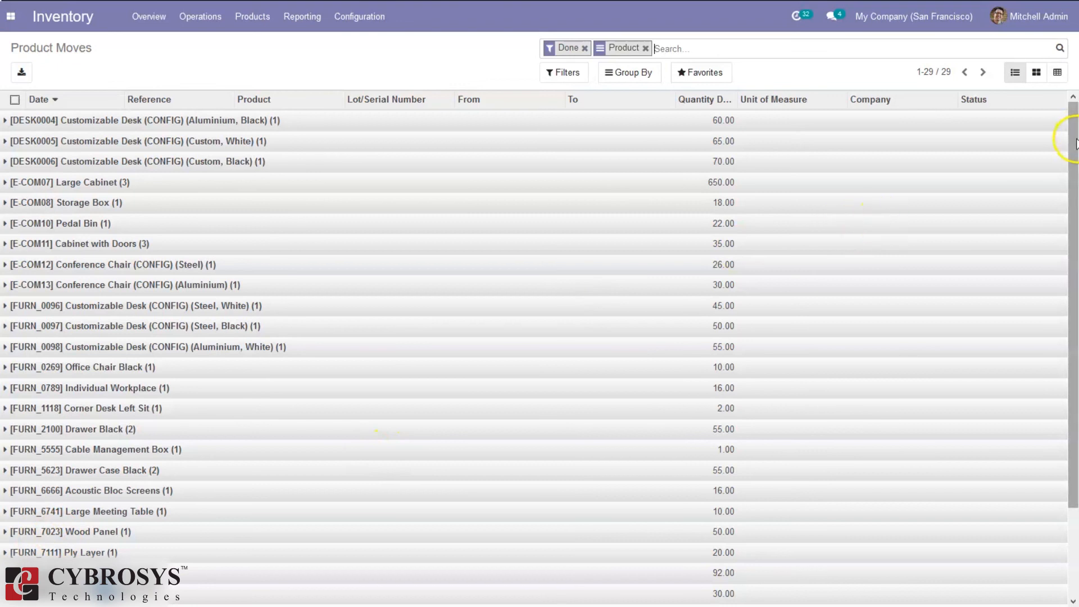
pyautogui.scroll(-2, 1074, 146)
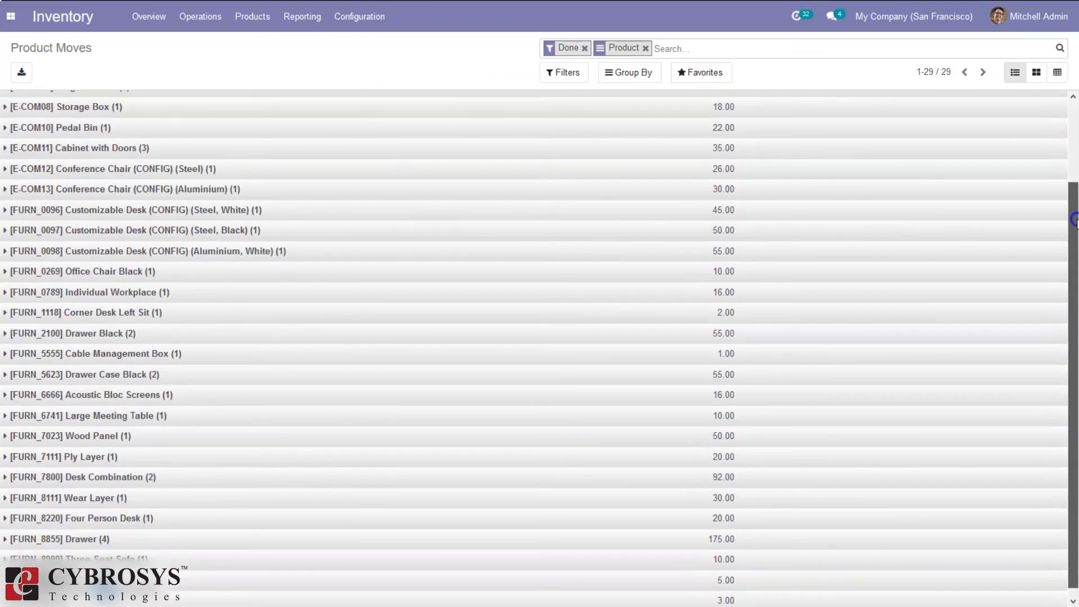
pyautogui.moveTo(1075, 179); pyautogui.dragTo(1076, 323)
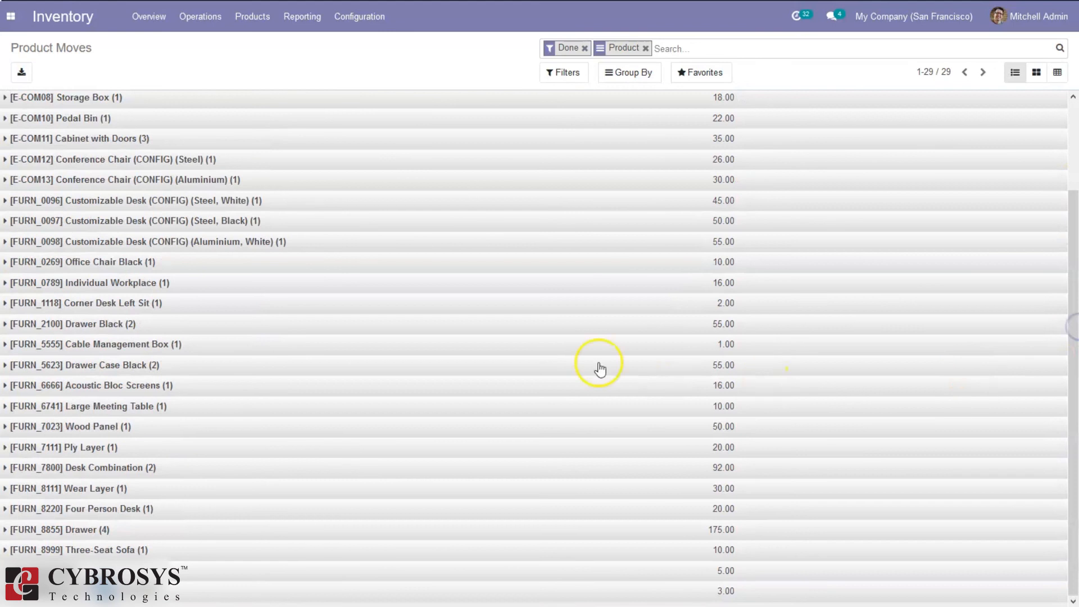
pyautogui.click(50, 592)
pyautogui.moveTo(1075, 308); pyautogui.dragTo(1073, 422)
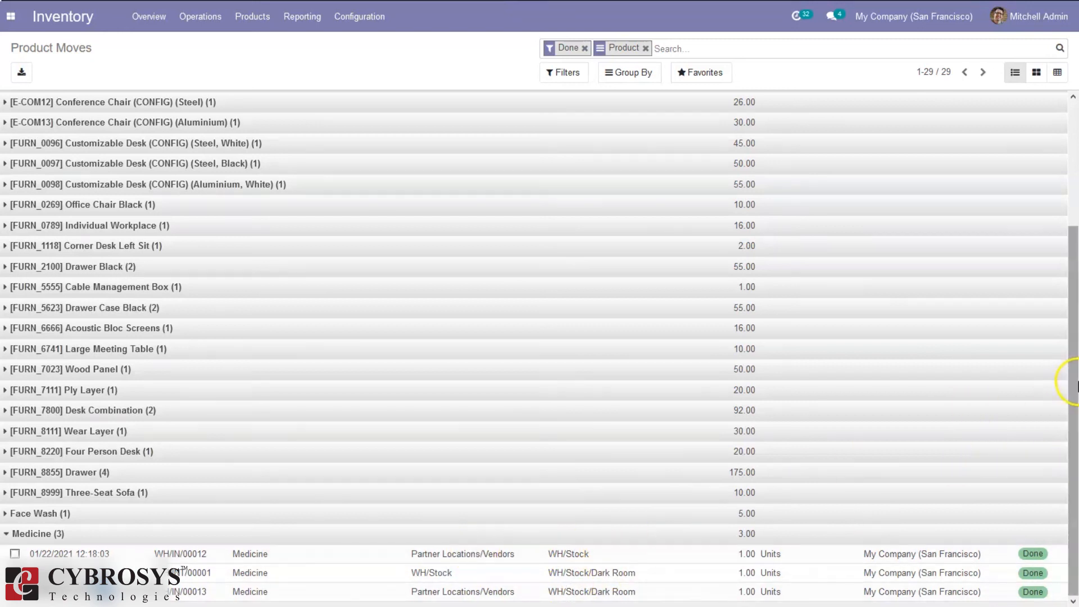
pyautogui.scroll(3, 1071, 395)
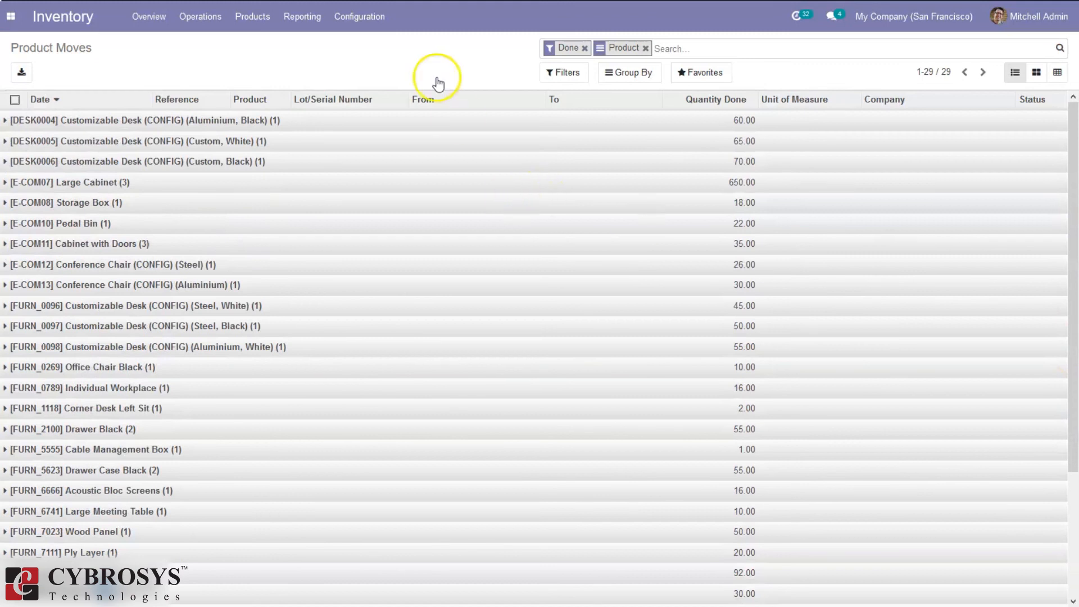
# Review the rules of the Resupply Subcontractor on Order route and return to the list of routes
pyautogui.click(359, 17)
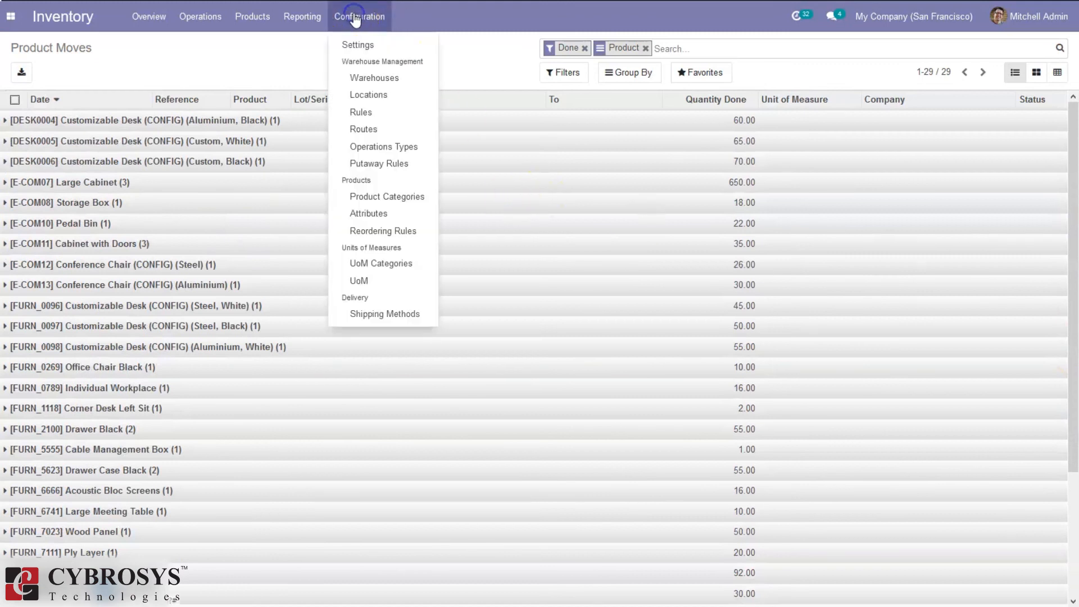
pyautogui.click(378, 131)
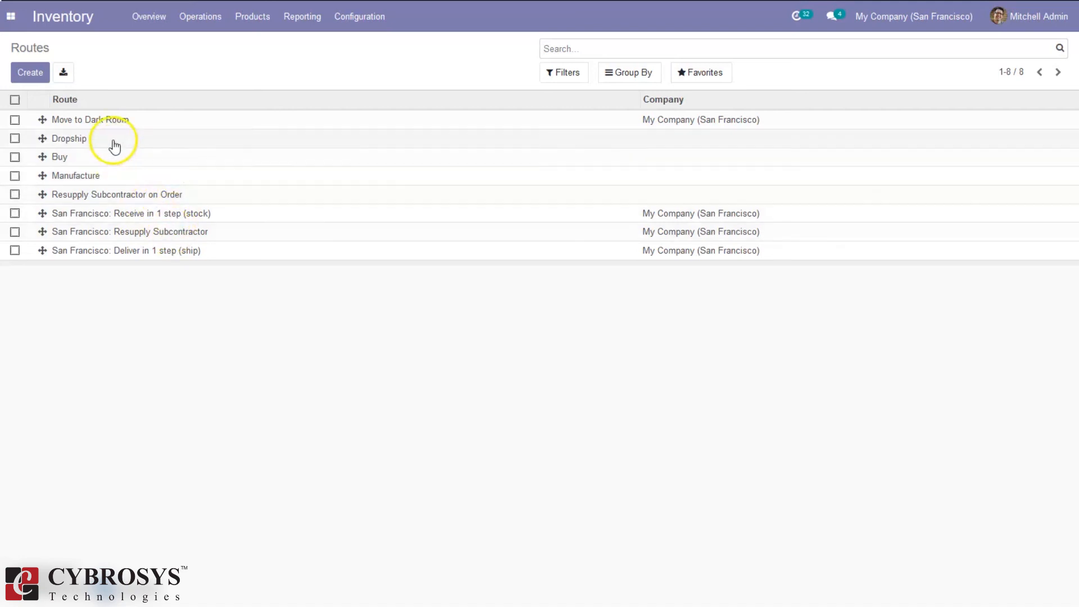
pyautogui.click(159, 196)
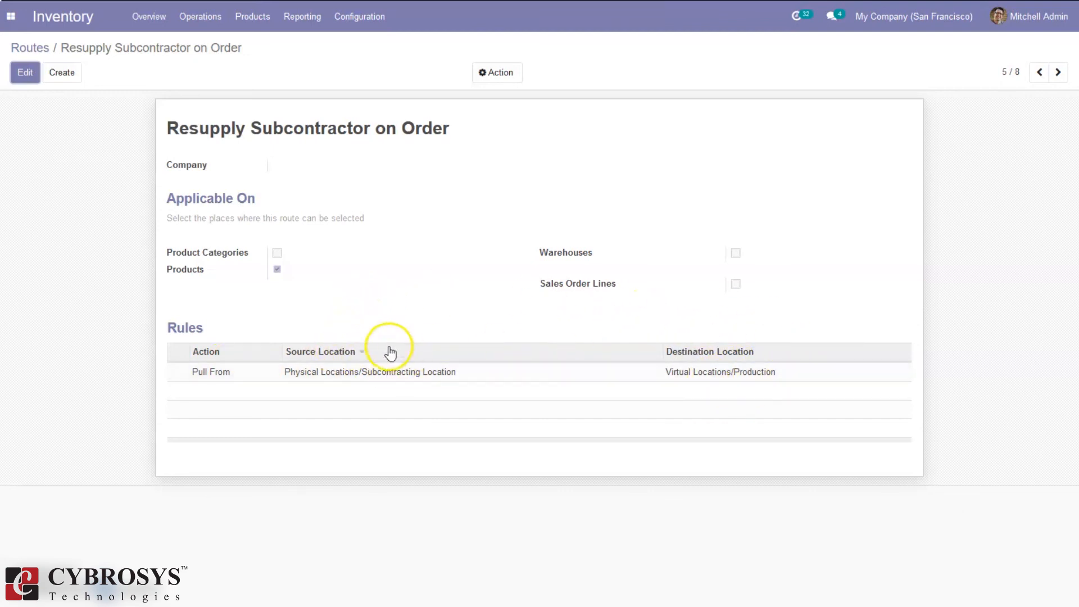
pyautogui.click(31, 47)
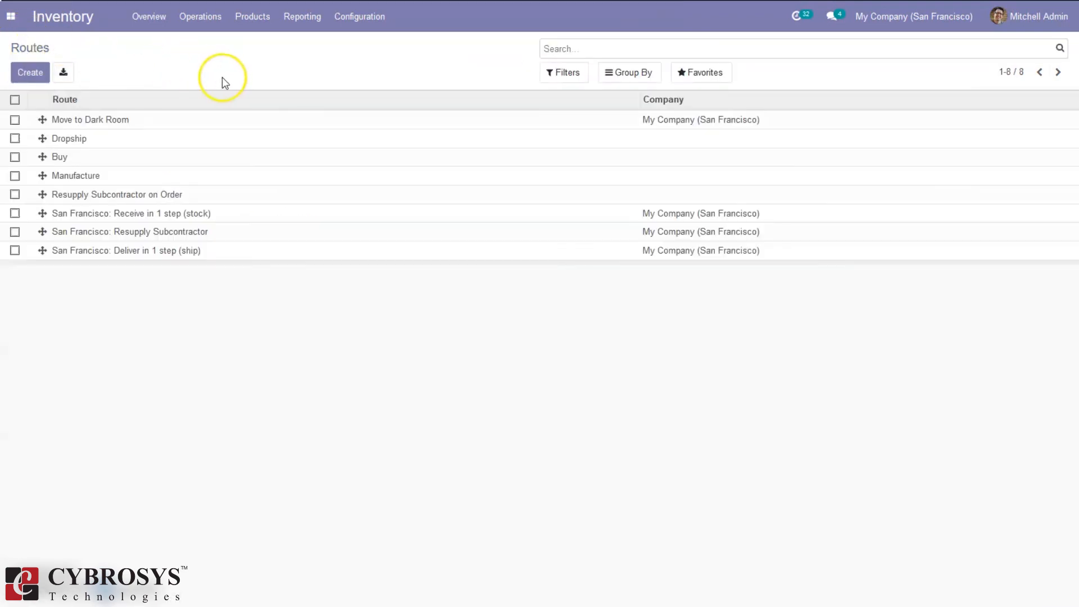